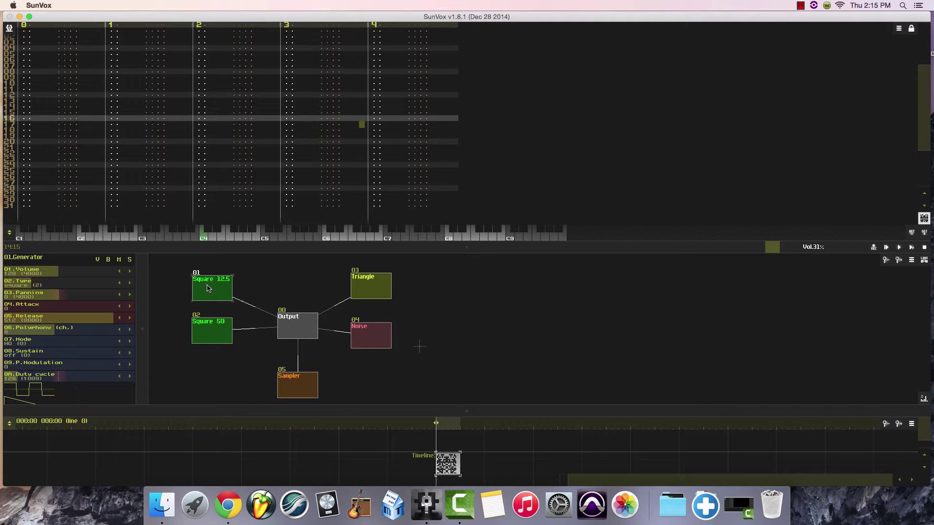
Select the Square 50 generator and audition the notes C4, D4 and E4 with it.
left_click_drag(207, 289, 208, 291)
left_click(210, 336)
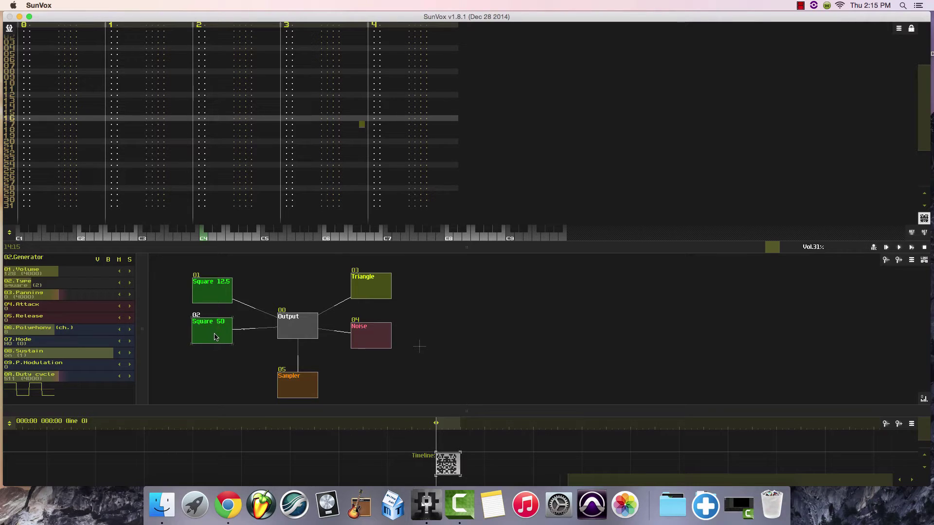
left_click(204, 238)
left_click(212, 238)
left_click(218, 237)
left_click(204, 237)
Place the cursor on line 00 of track 0, enable pattern editing and set the edit step to 2.
scroll(108, 78, "up", 7)
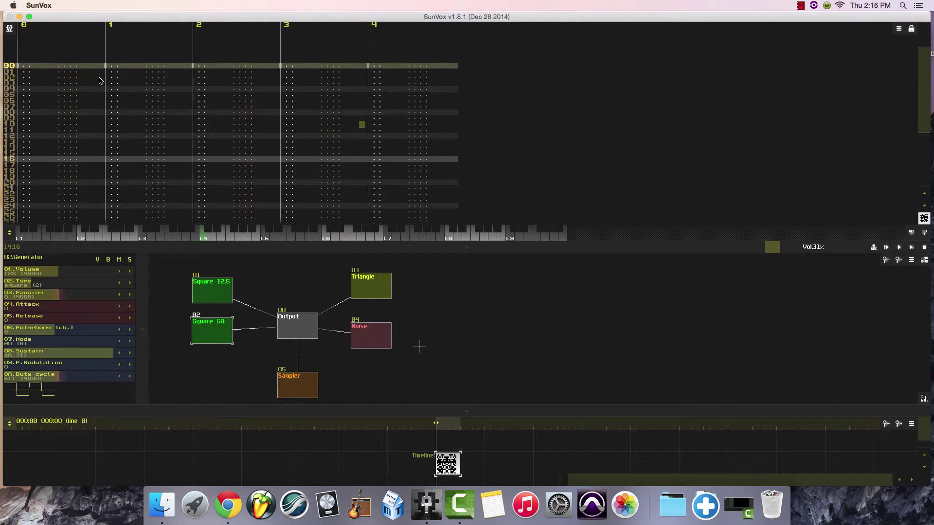
left_click(24, 67)
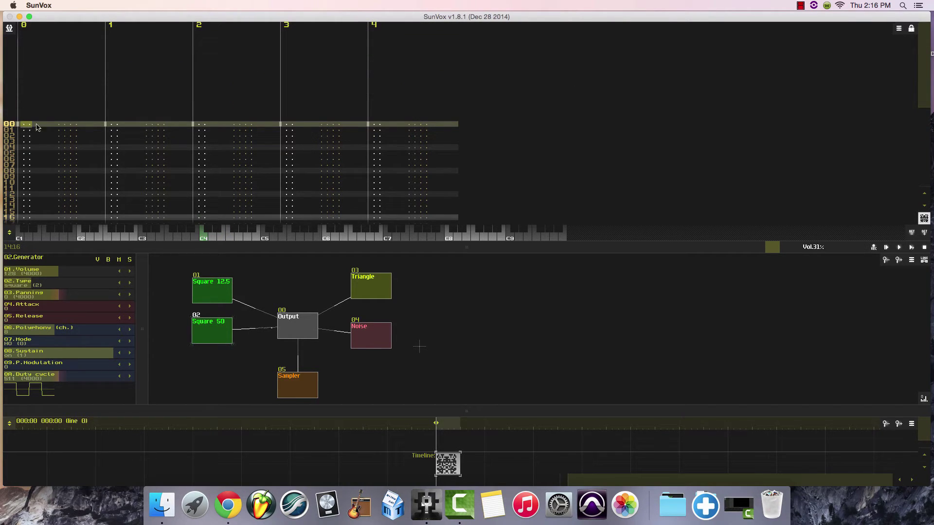
left_click(911, 29)
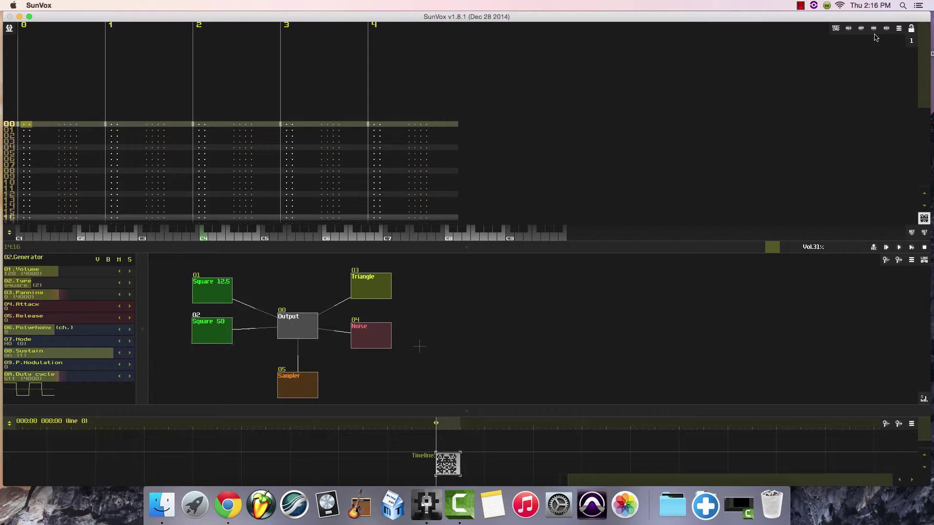
left_click(908, 41)
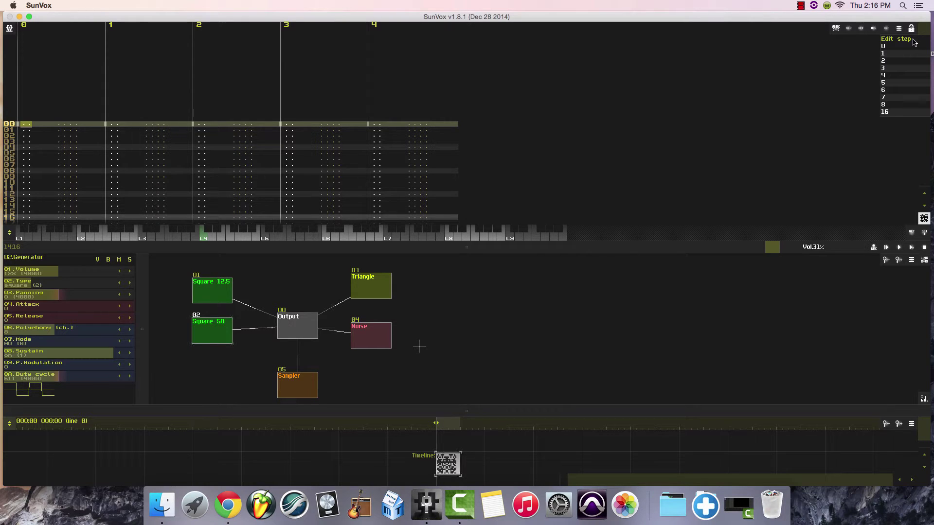
left_click(886, 61)
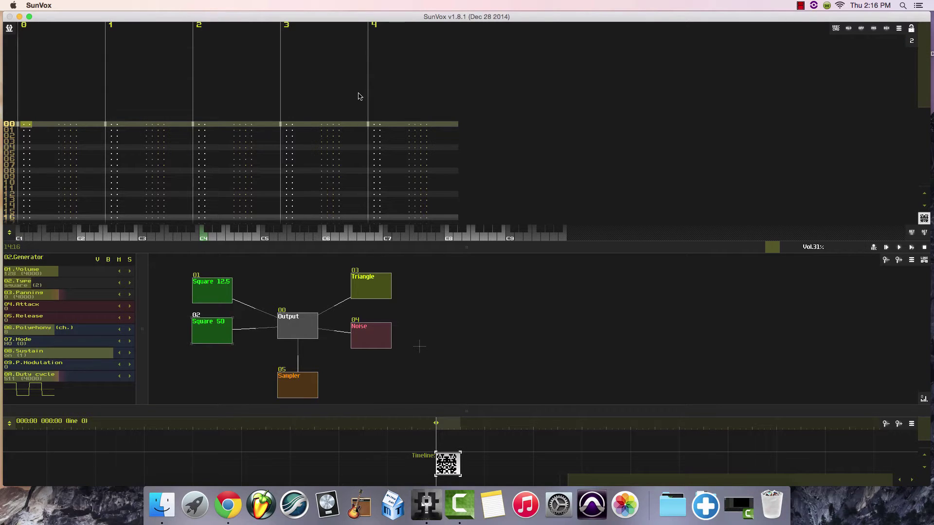
Enter C4, D4, E4, G3, A4, G4 and F4 on every second line of track 0, starting at line 00.
left_click(203, 238)
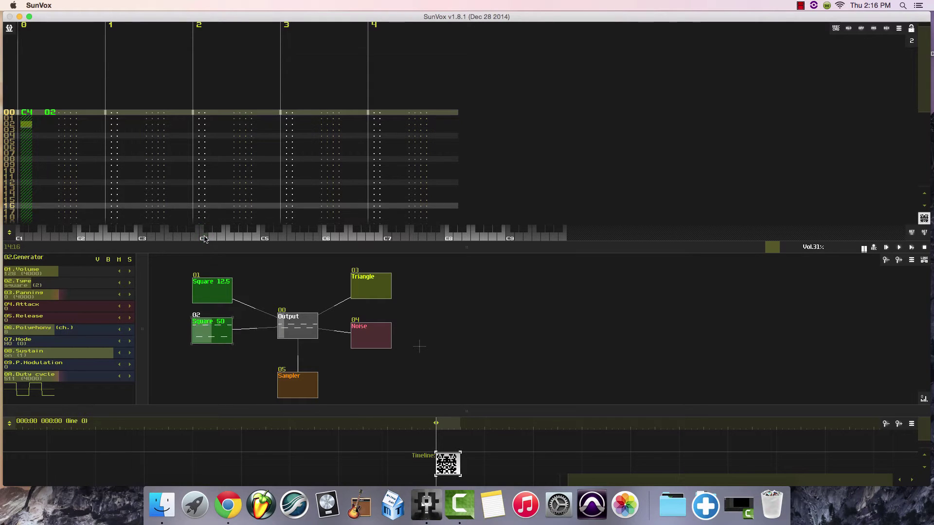
left_click(213, 237)
left_click(221, 238)
left_click(176, 238)
left_click(246, 238)
left_click(236, 238)
left_click(227, 239)
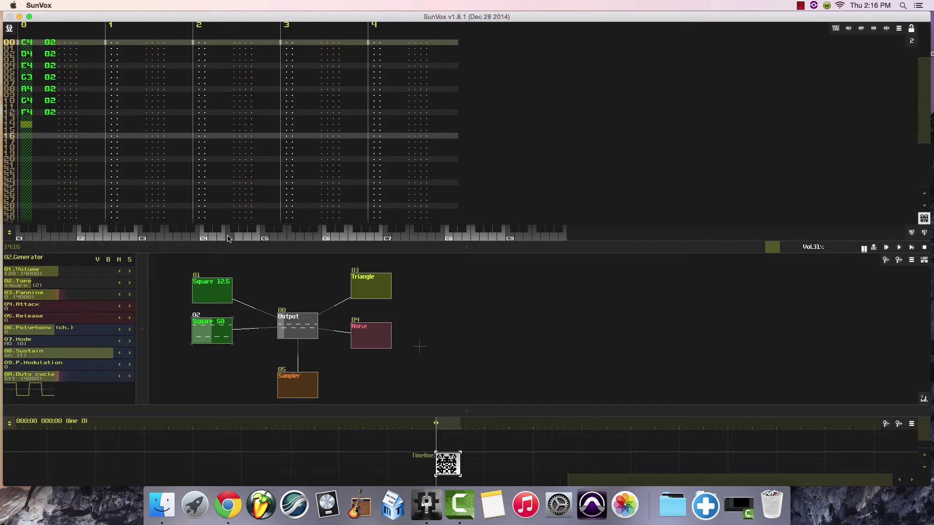
Continue track 0 from line 16 with D4, E4, F4, G3, C5, A4 and G4 on every second line.
key("Down")
key("Down")
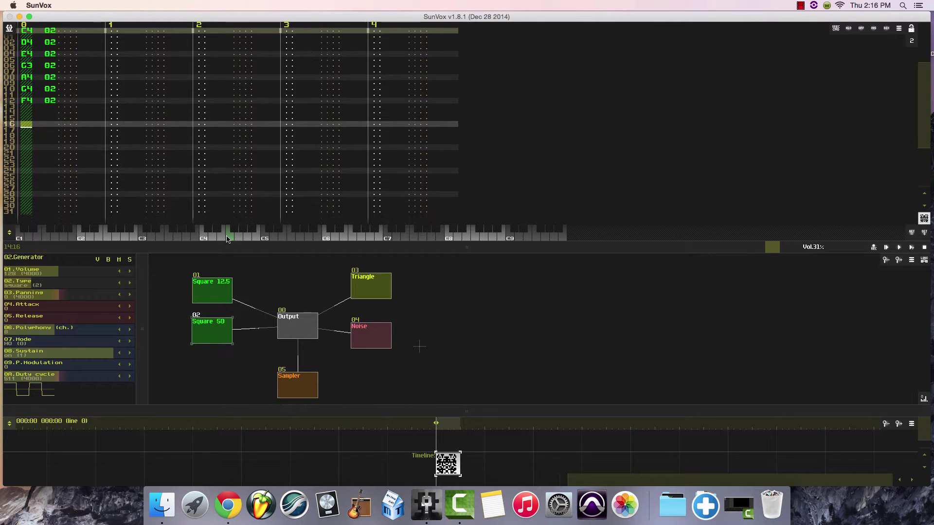
key("w")
key("e")
key("r")
left_click(181, 239)
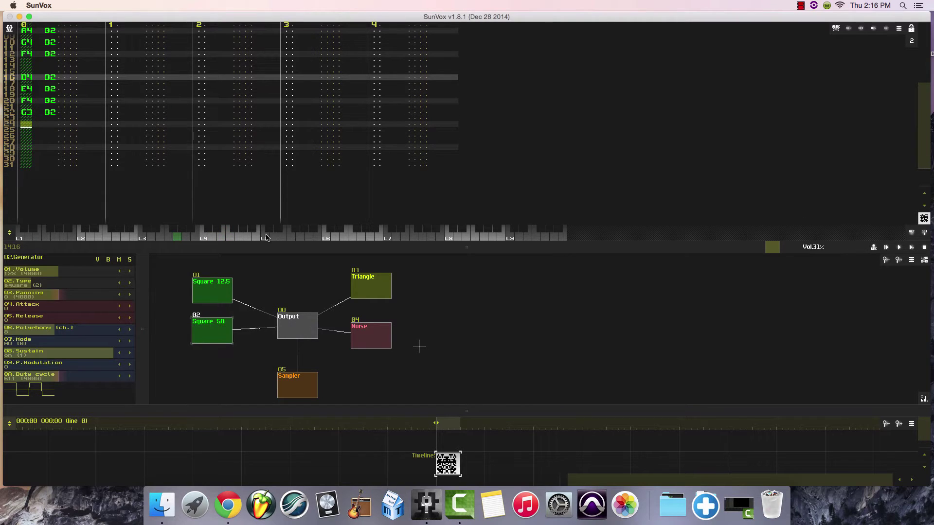
left_click(266, 238)
left_click(252, 239)
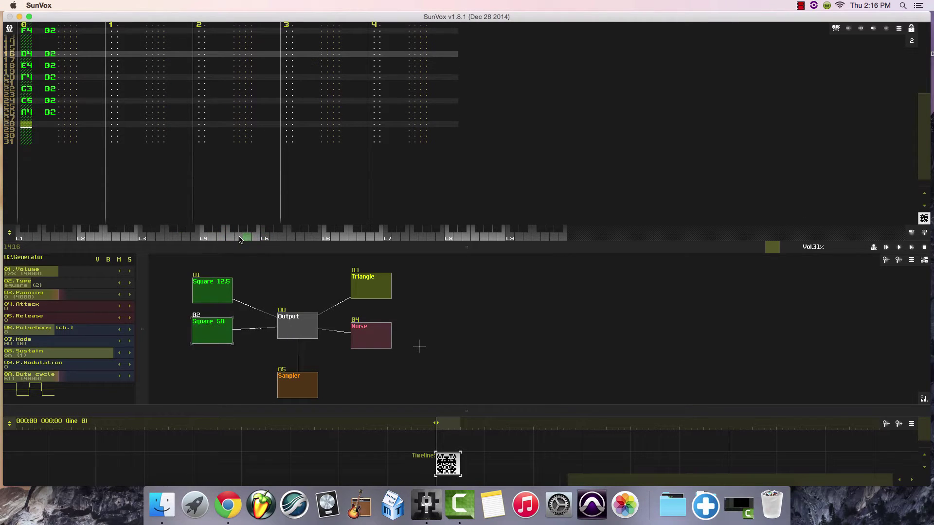
left_click(239, 239)
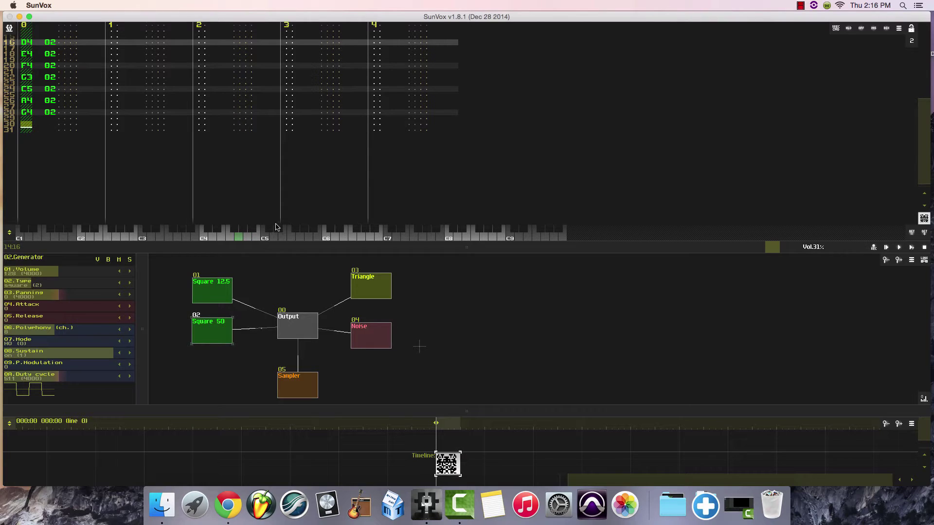
Set the edit step to 1 and enter G4, F#4 and G4 on lines 28 to 30 of track 0.
scroll(194, 195, "up", 11)
scroll(194, 195, "up", 4)
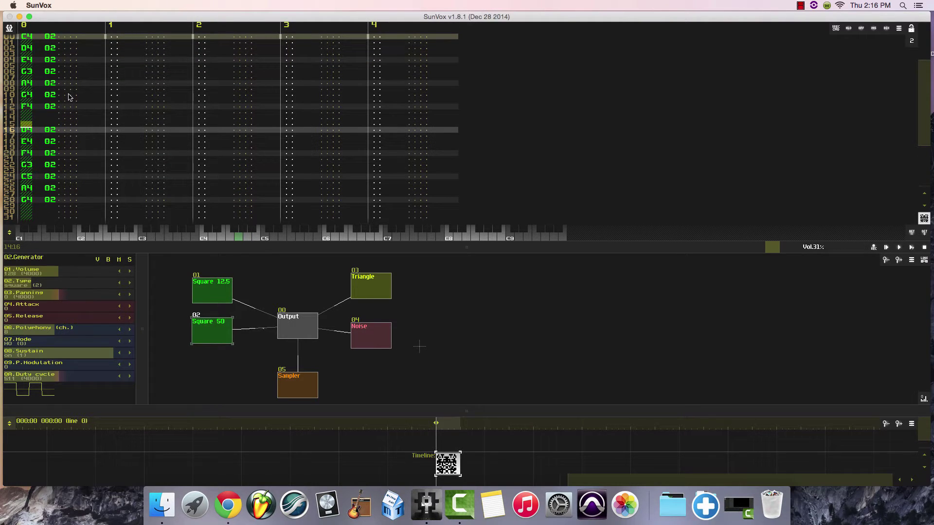
scroll(66, 172, "up", 2)
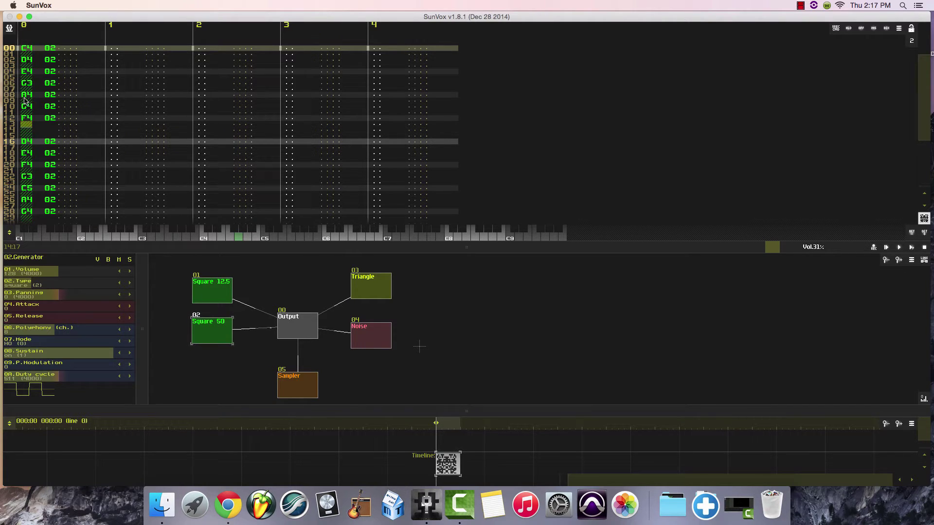
scroll(89, 131, "down", 3)
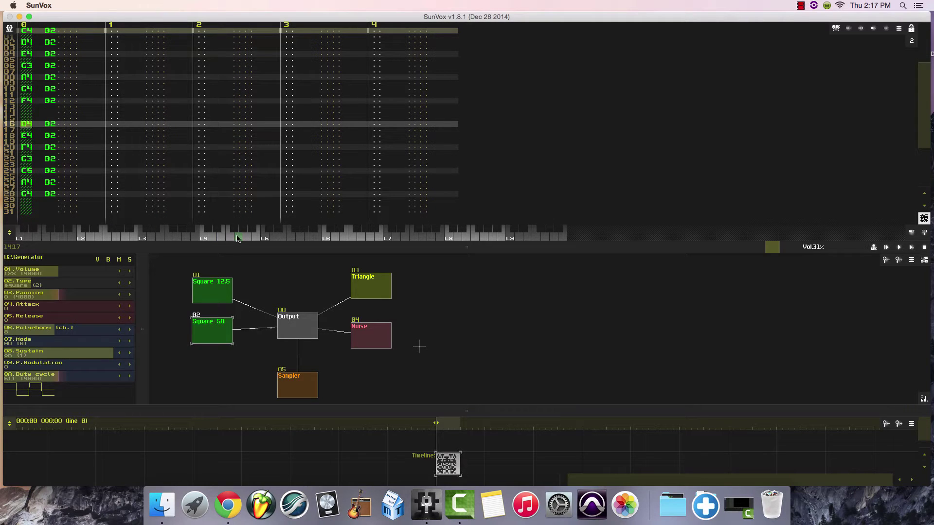
left_click(26, 194)
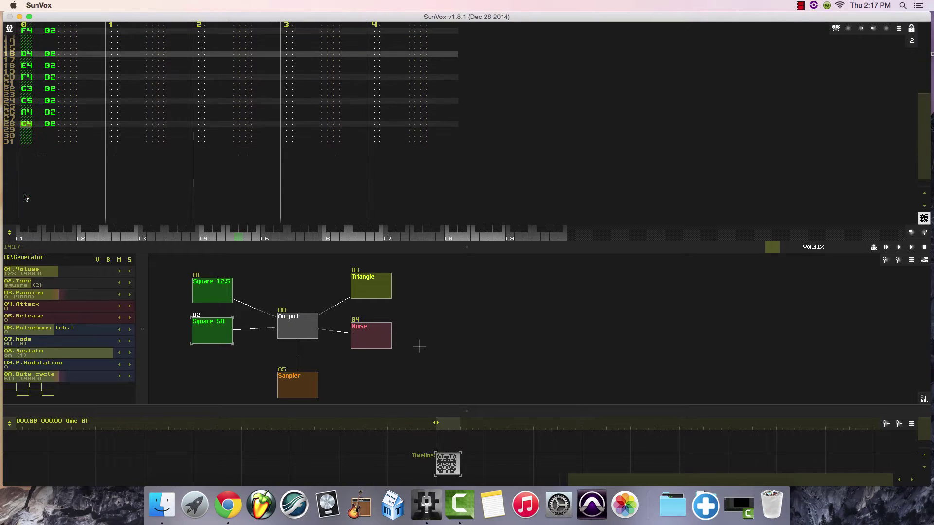
left_click(912, 41)
left_click(893, 53)
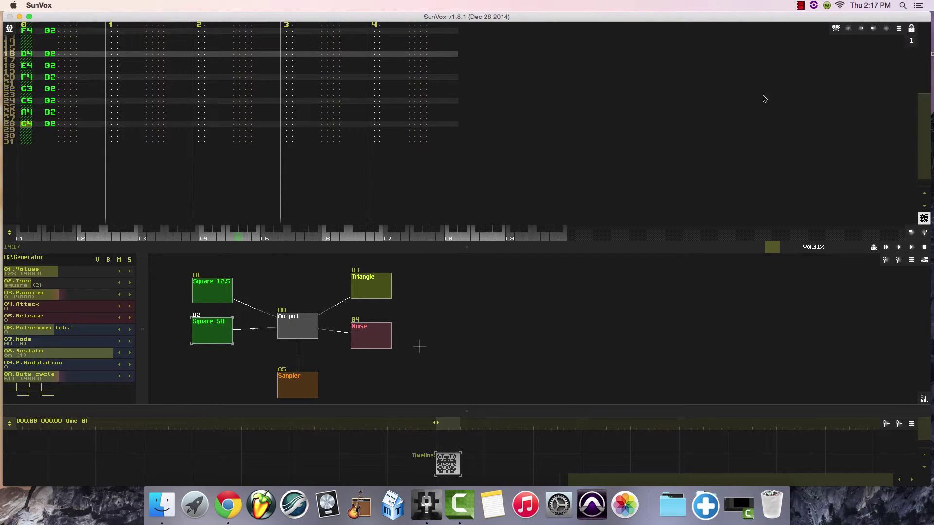
left_click(237, 239)
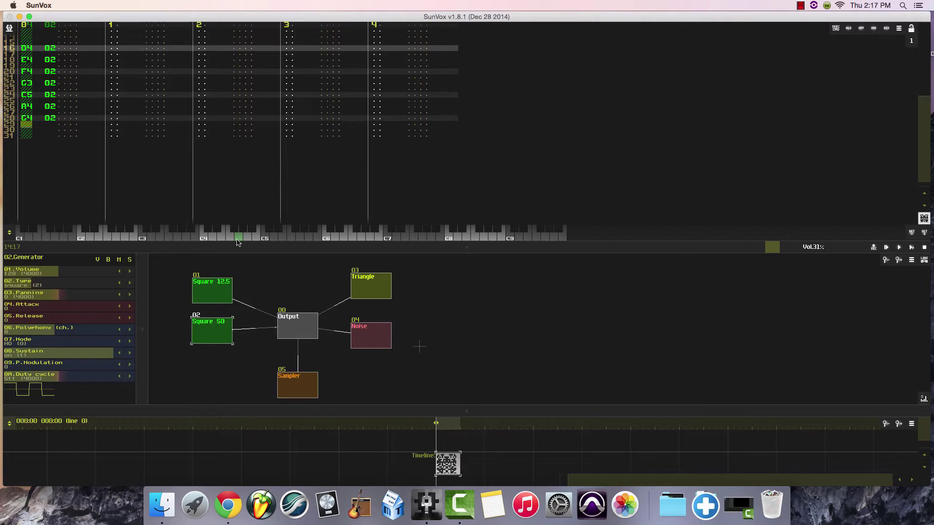
left_click(236, 232)
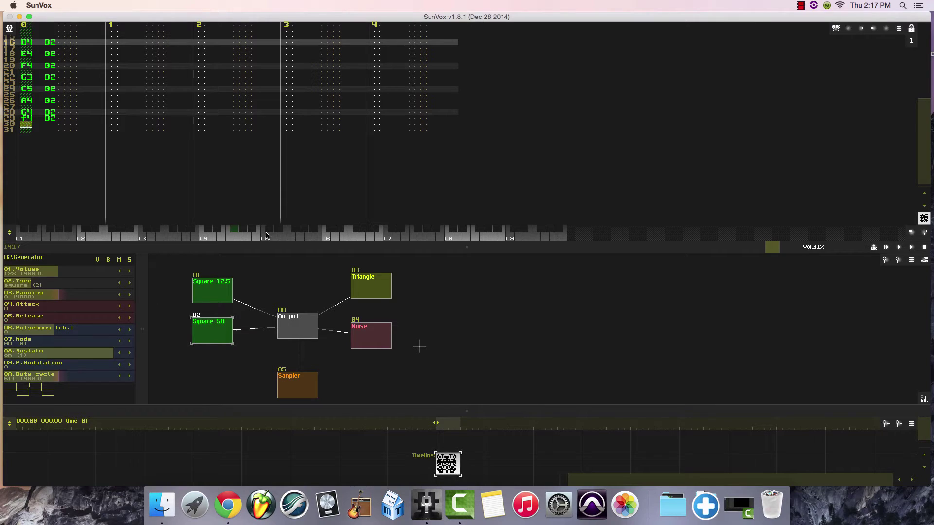
left_click(233, 229)
left_click(239, 238)
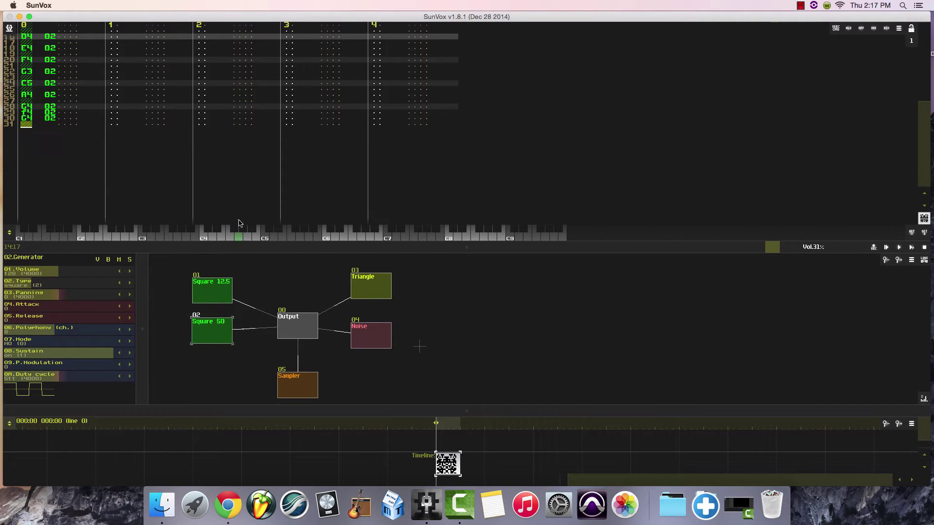
Select the Square 12.5 generator and place the cursor on line 00 of track 1.
scroll(181, 162, "up", 1)
scroll(180, 162, "up", 14)
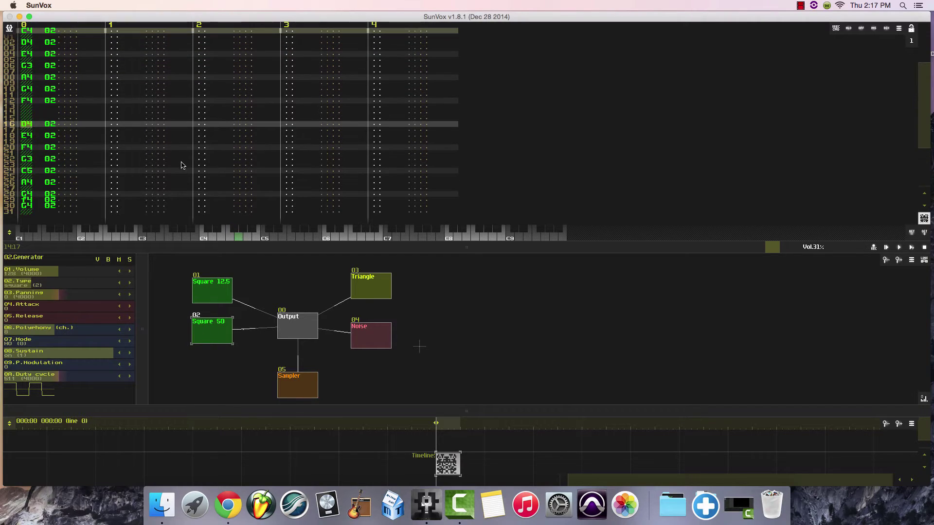
scroll(148, 116, "up", 5)
scroll(148, 116, "down", 5)
left_click(211, 297)
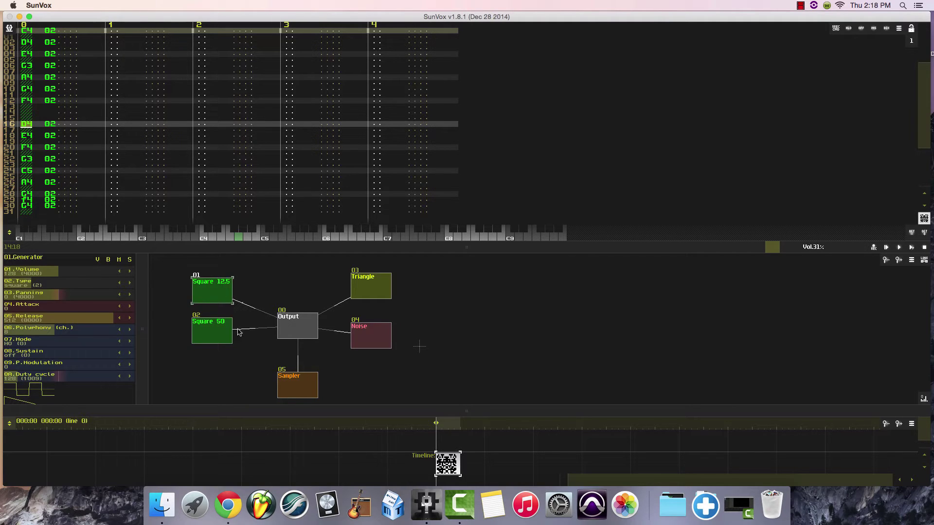
mouse_move(207, 293)
left_mouse_down()
mouse_move(220, 284)
mouse_move(207, 290)
left_mouse_up()
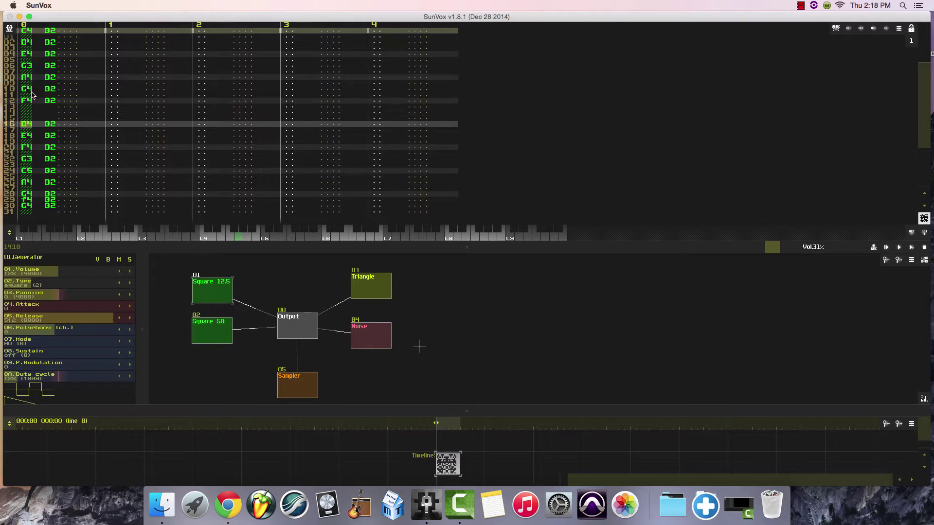
left_click_drag(211, 330, 212, 327)
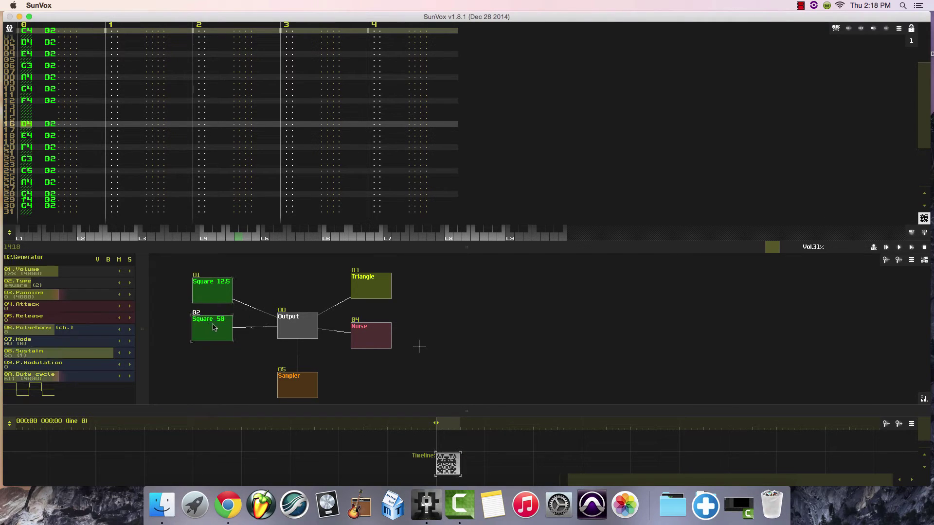
left_click(209, 295)
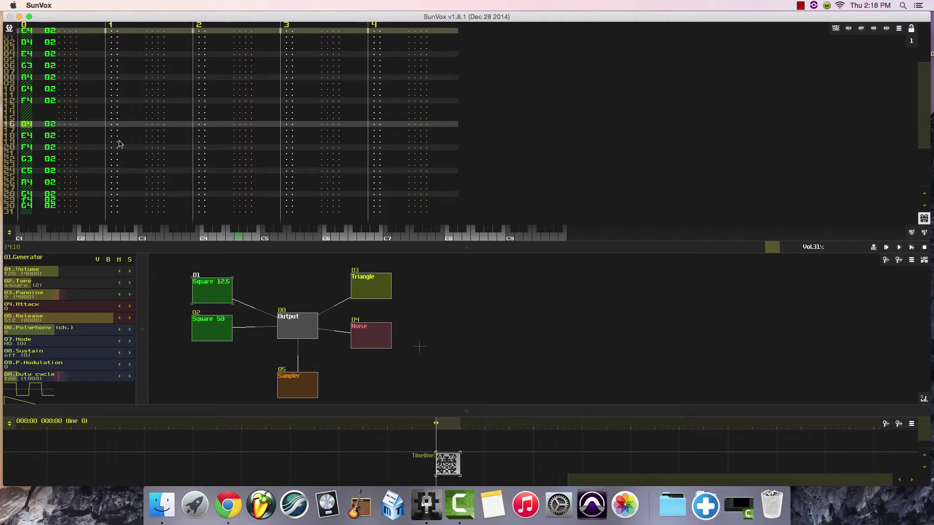
scroll(116, 137, "up", 1)
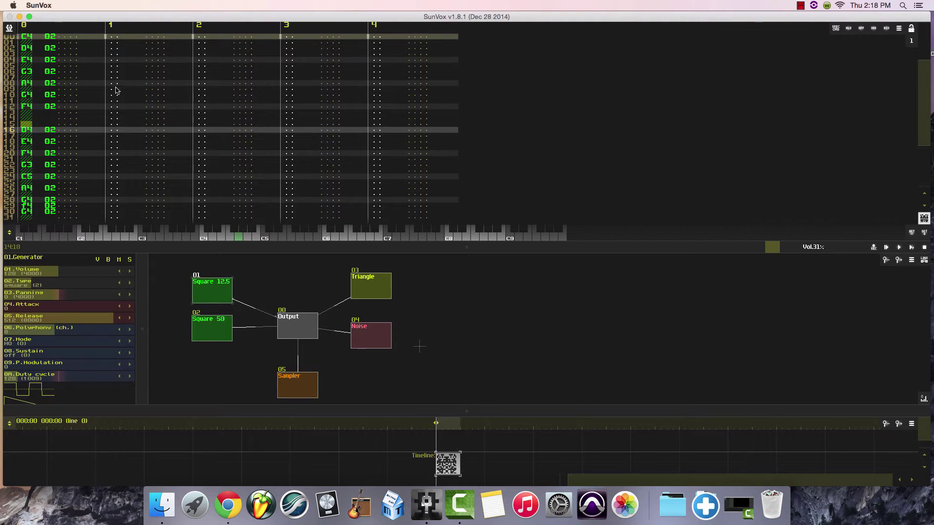
left_click(112, 39)
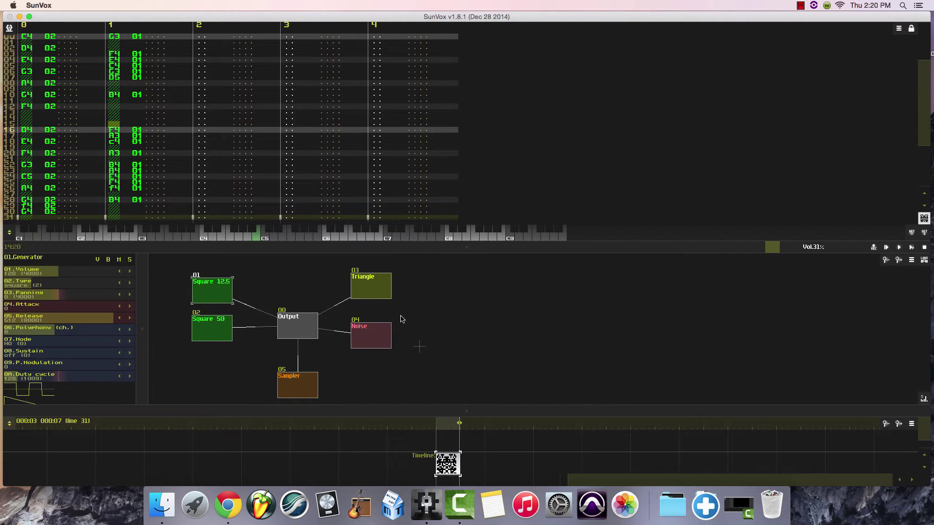
Select the Triangle generator and audition the low notes G2 and C2 with it.
left_click(368, 292)
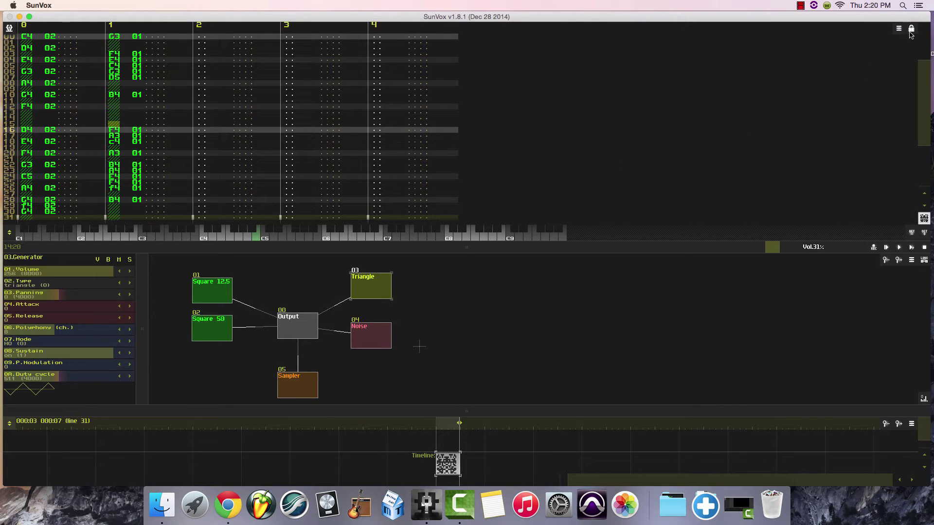
left_click(116, 239)
left_click(82, 239)
mouse_move(82, 239)
left_mouse_down()
mouse_move(203, 238)
mouse_move(80, 238)
left_mouse_up()
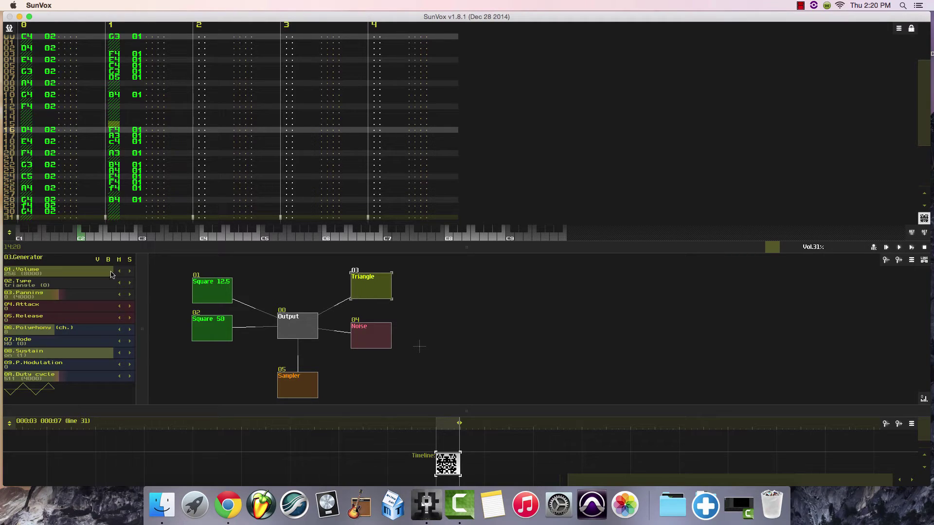
left_click_drag(378, 286, 379, 291)
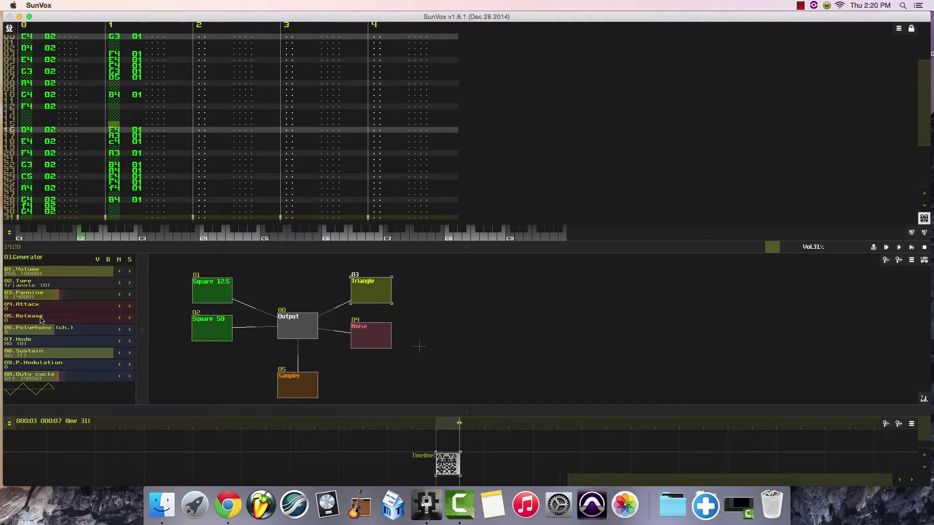
Set the Triangle generator's release to 22, auditioning low notes between adjustments.
left_click_drag(41, 320, 42, 320)
left_click(185, 238)
left_click(142, 238)
left_click_drag(30, 319, 32, 319)
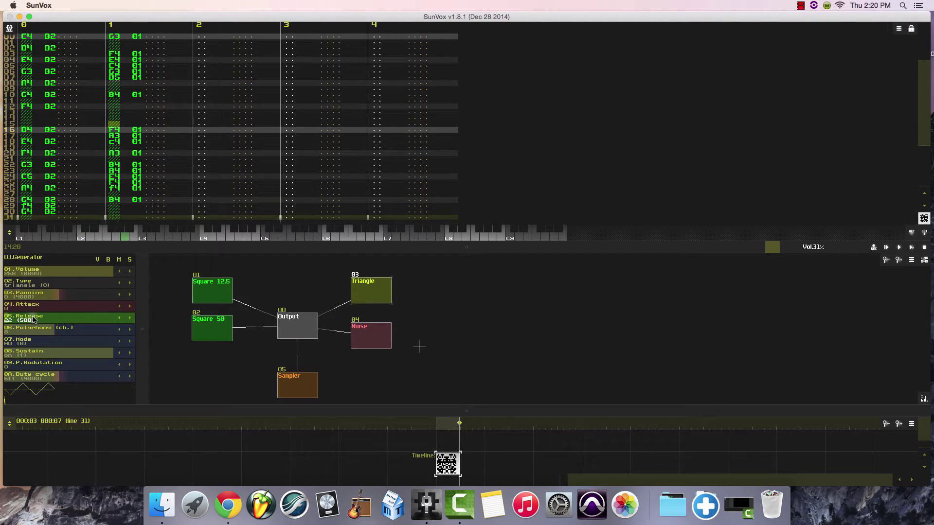
left_click(125, 237)
left_click(115, 239)
left_click(102, 239)
left_click(101, 238)
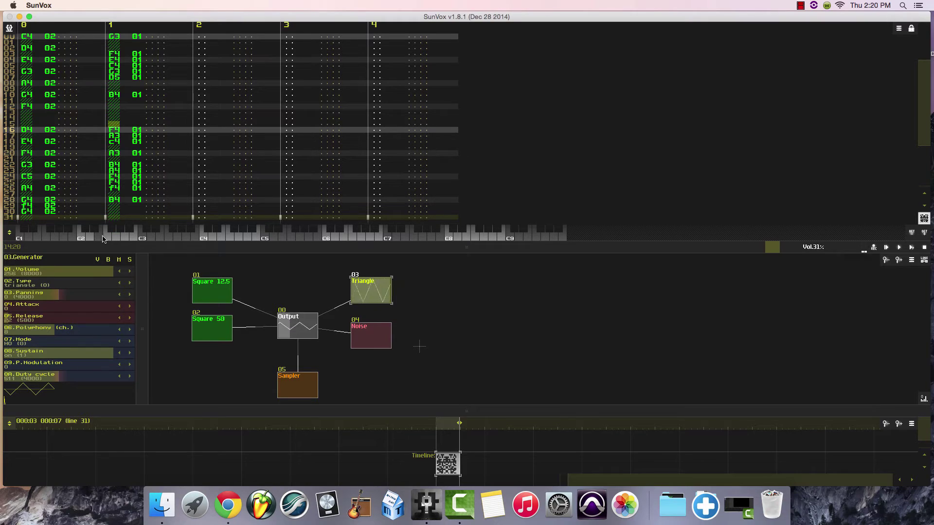
Enable pattern editing and enter alternating C2 and C3 Triangle notes on consecutive lines of track 2, starting at line 00.
left_click(200, 37)
left_click(911, 30)
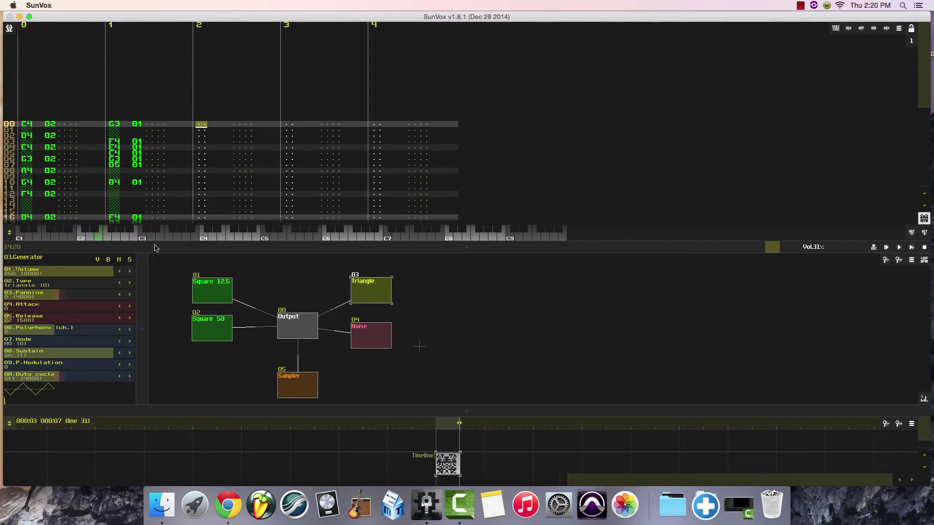
left_click(81, 237)
left_click(141, 238)
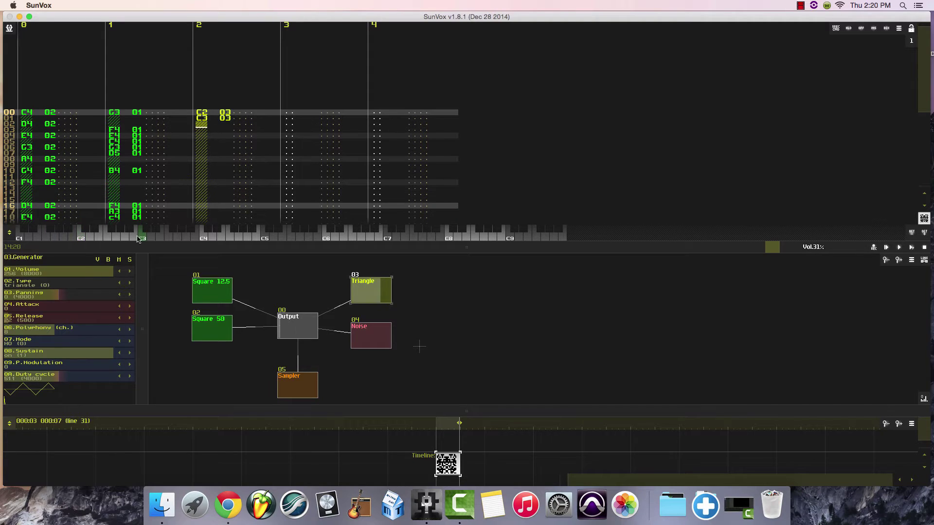
left_click(81, 238)
left_click(144, 238)
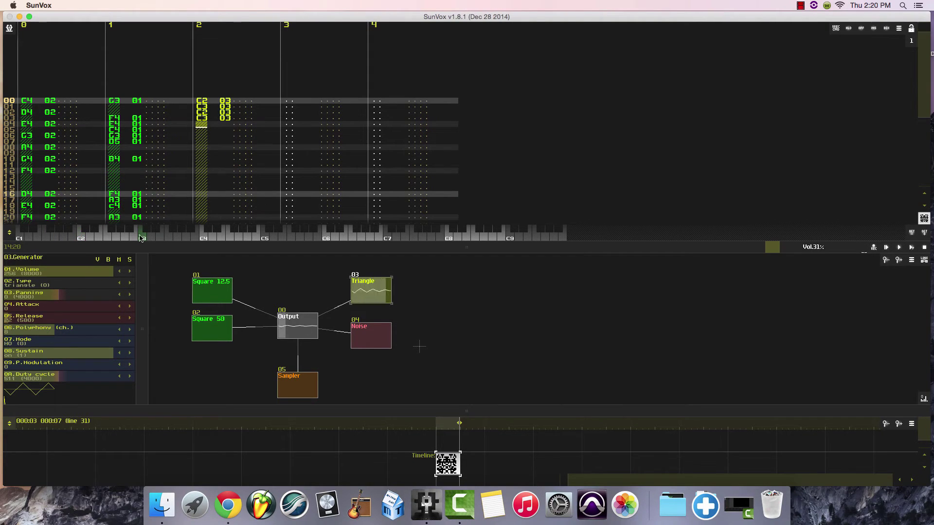
left_click(81, 239)
left_click(143, 238)
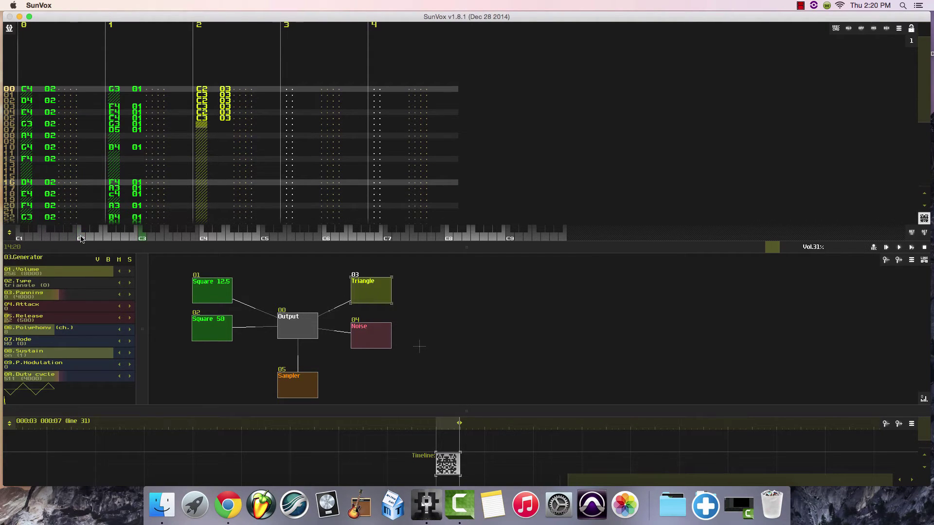
left_click(81, 238)
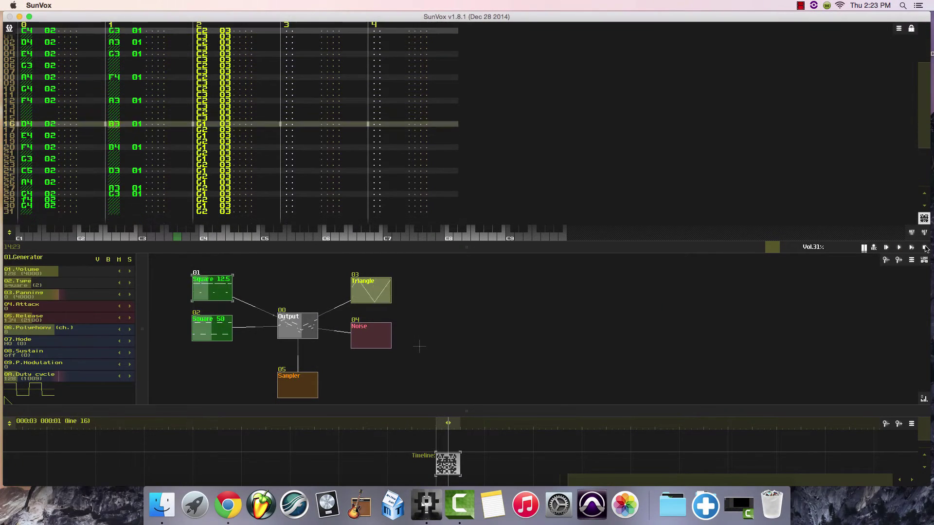
Stop the song's playback and review the notes of the pattern's three filled tracks.
left_click(925, 248)
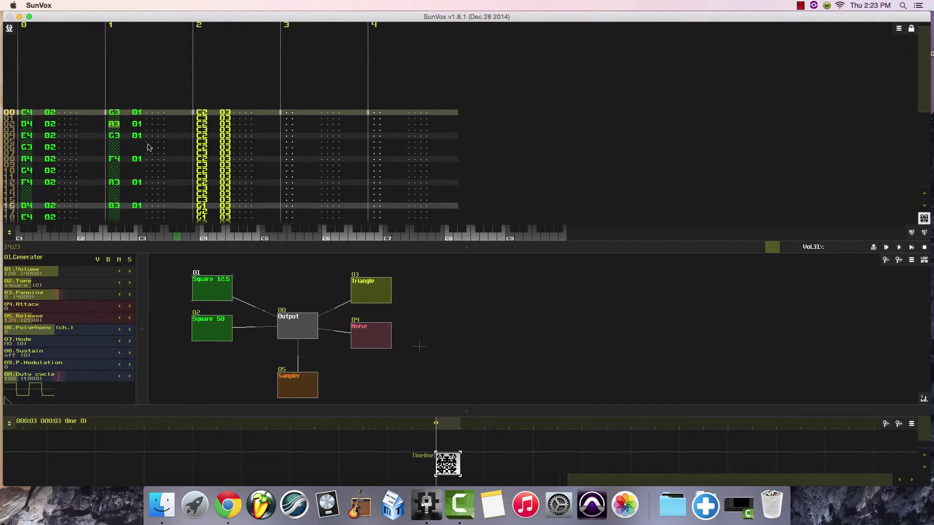
scroll(149, 147, "down", 5)
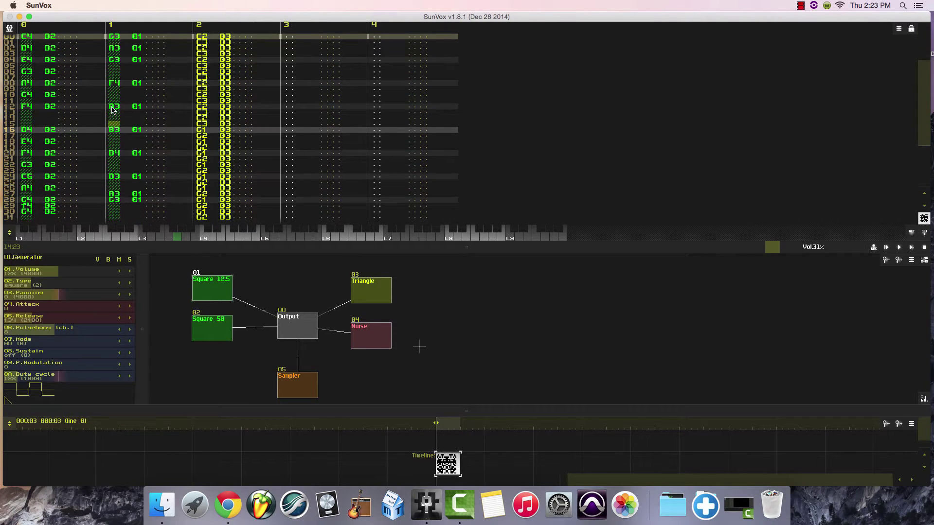
Enable pattern editing, insert note-off commands on lines 10, 14 and 06 of track 1, and play the result back.
scroll(121, 146, "up", 2)
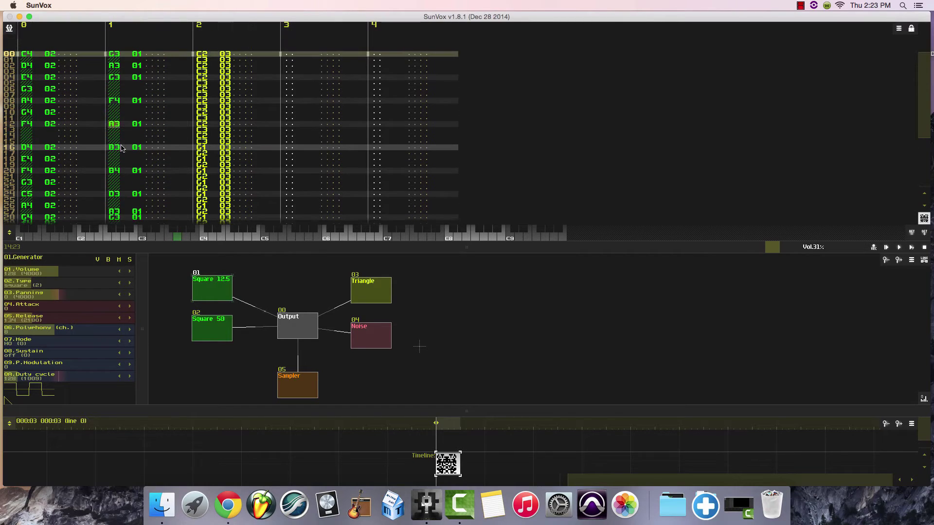
left_click(108, 117)
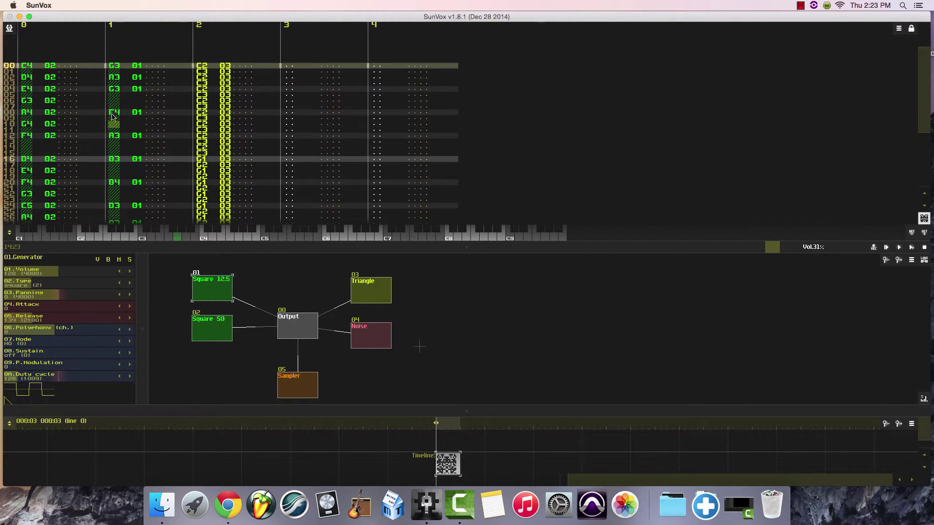
left_click(911, 30)
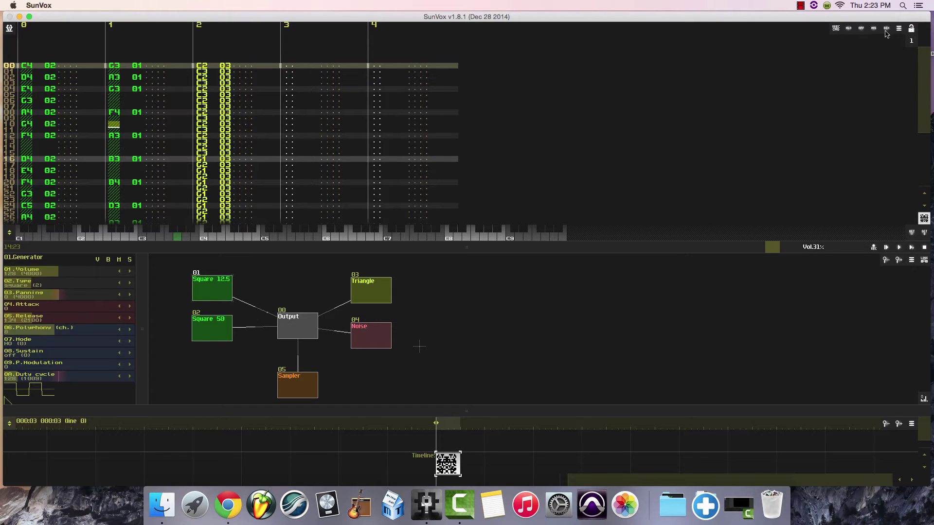
left_click(861, 30)
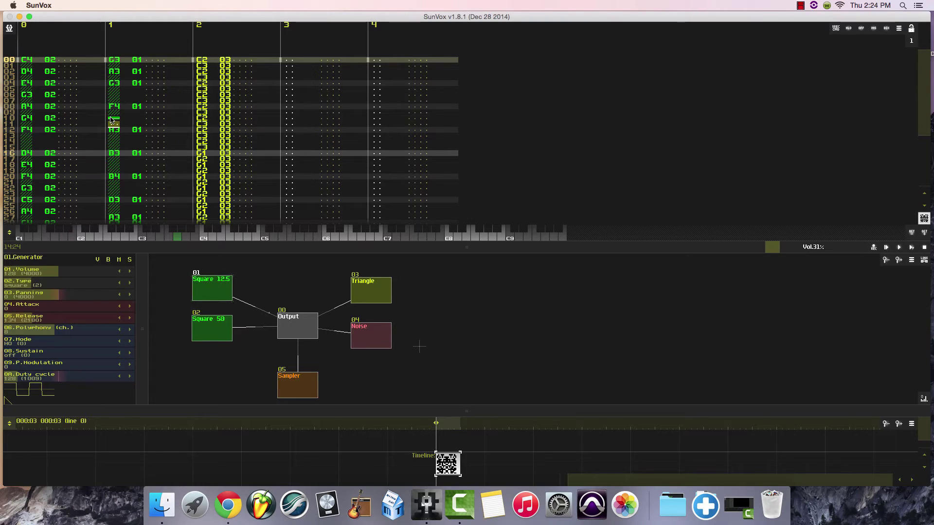
left_click(110, 141)
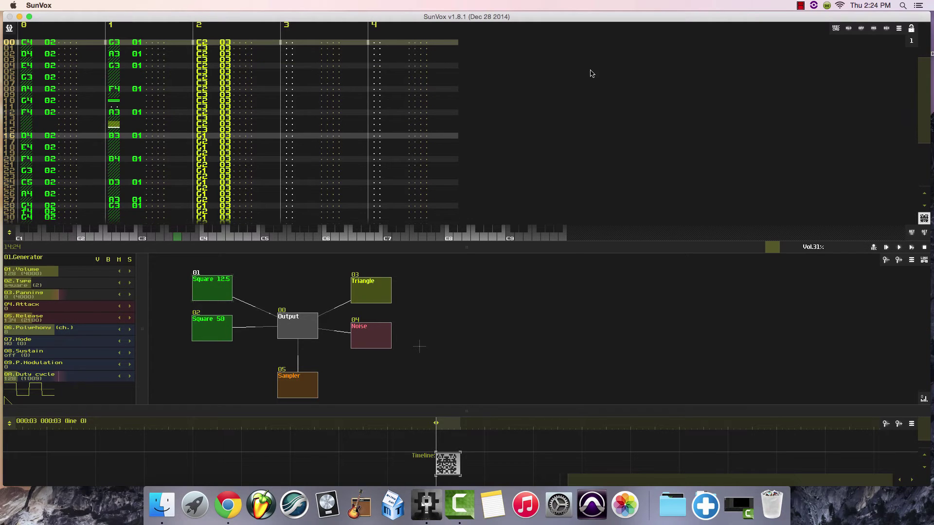
left_click(863, 32)
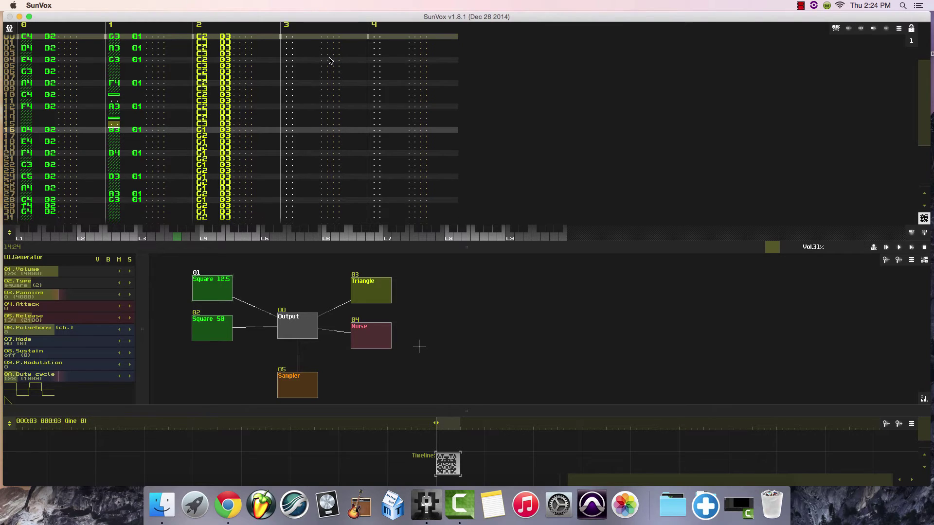
left_click(115, 74)
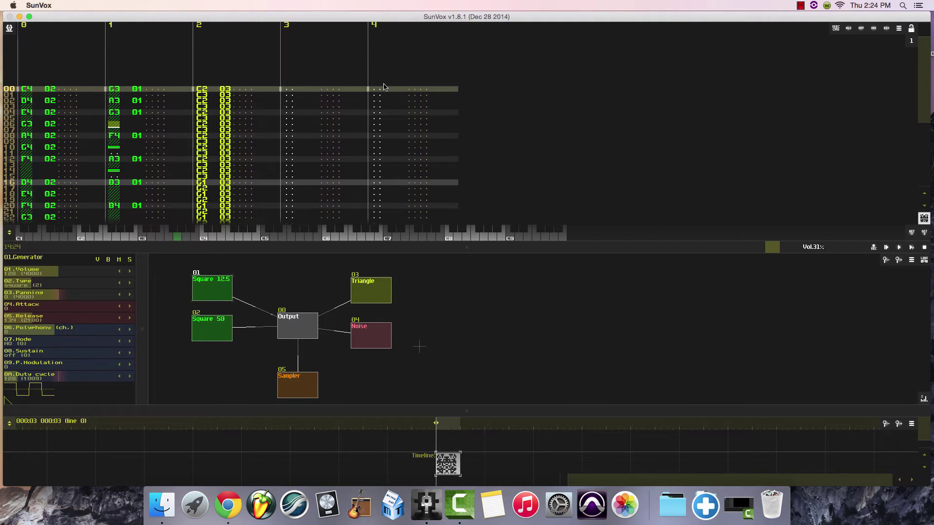
left_click(862, 30)
left_click(912, 246)
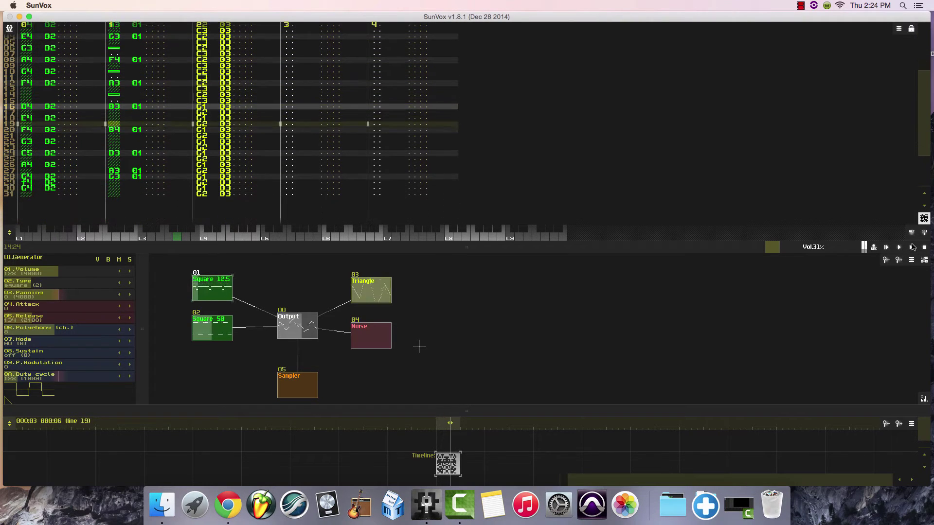
left_click(924, 248)
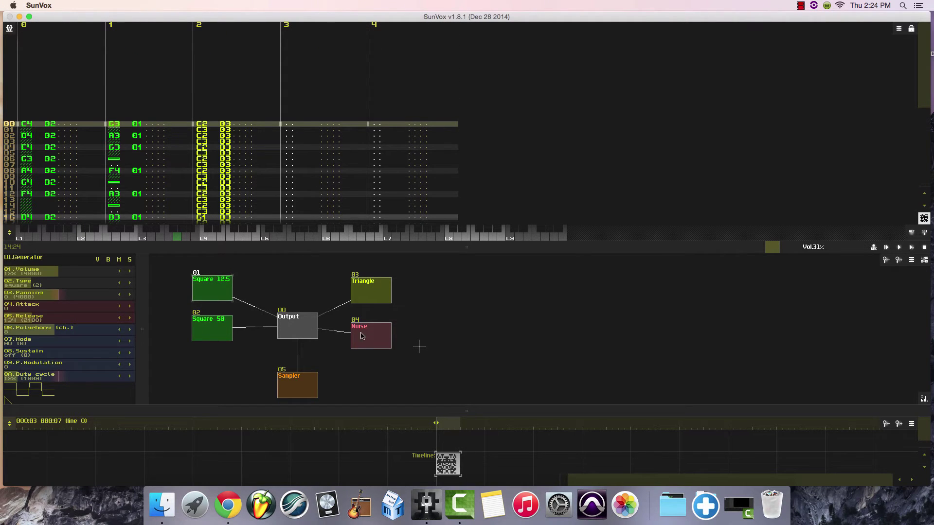
Select the Noise generator and audition C4, C5 and C3 with it.
left_click_drag(361, 336, 362, 332)
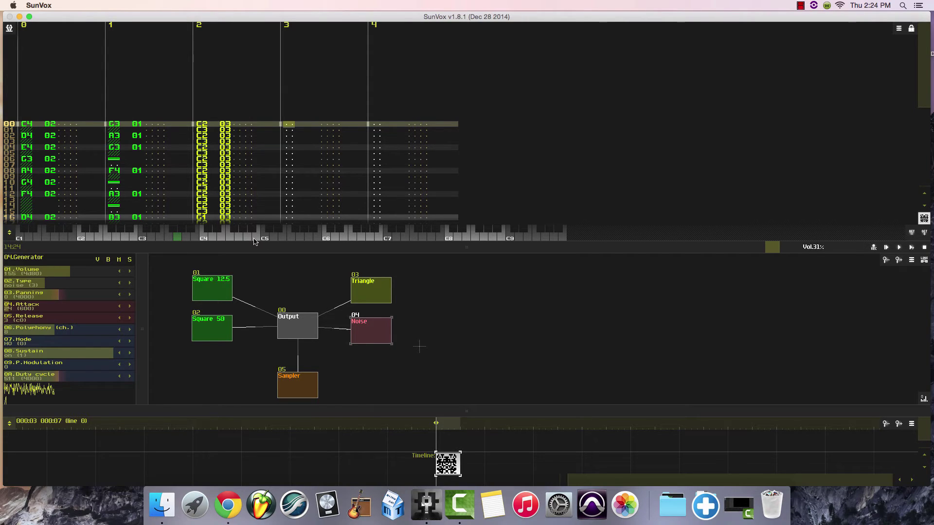
left_click(203, 241)
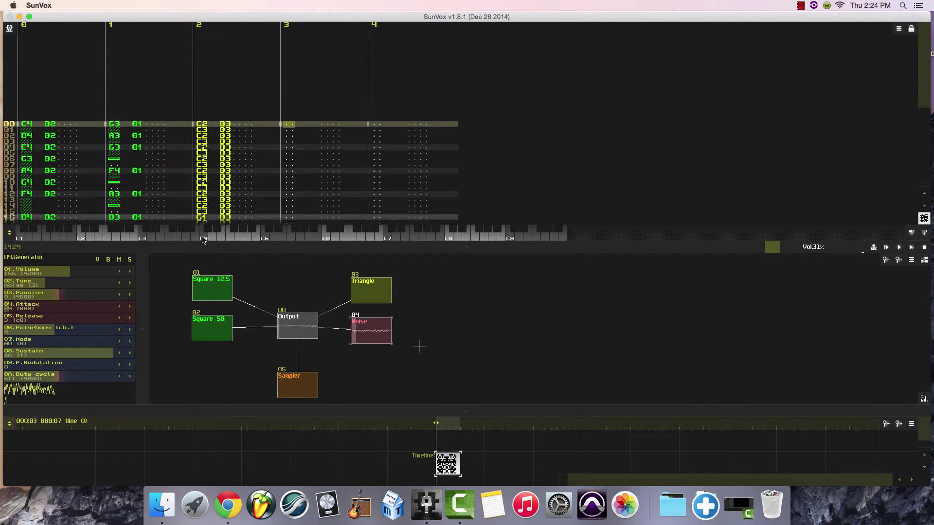
left_click(265, 238)
left_click(142, 238)
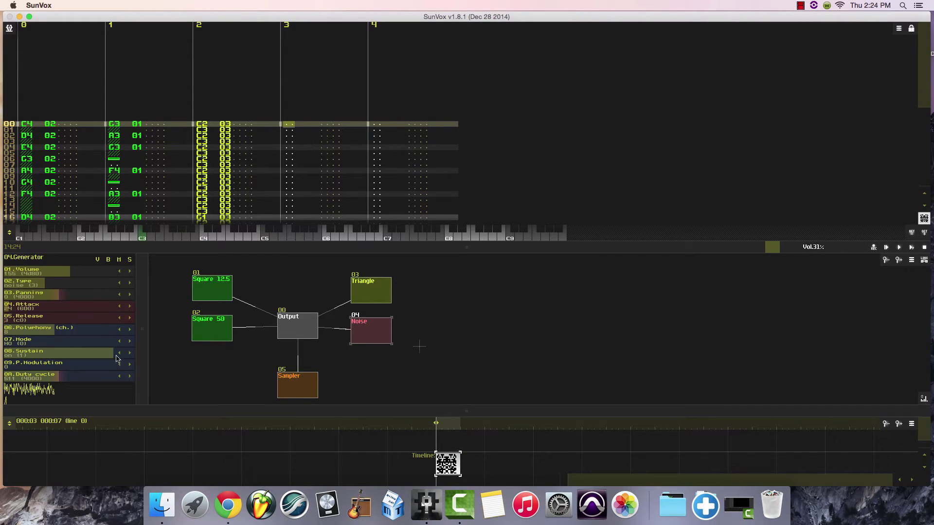
Try the Noise generator with sustain off by auditioning notes in several octaves, and switch sustain back on.
left_click_drag(104, 357, 25, 351)
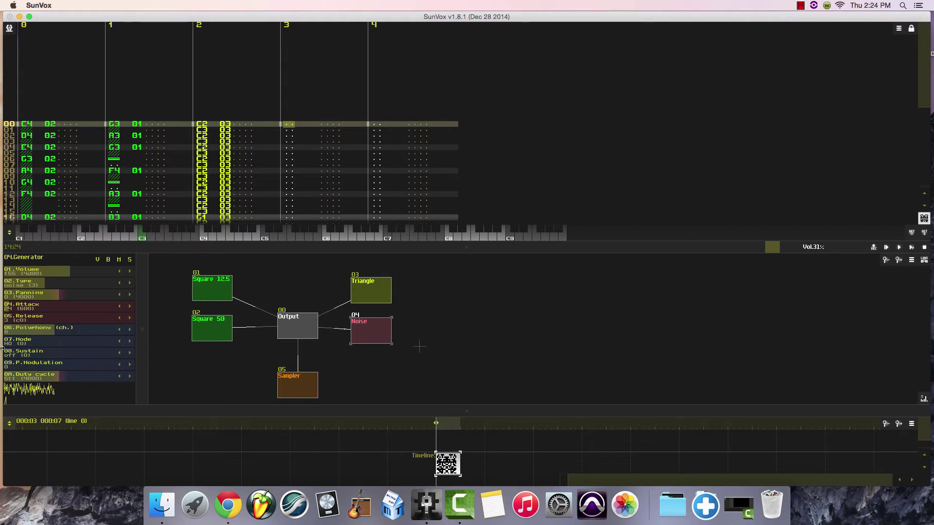
left_click(202, 239)
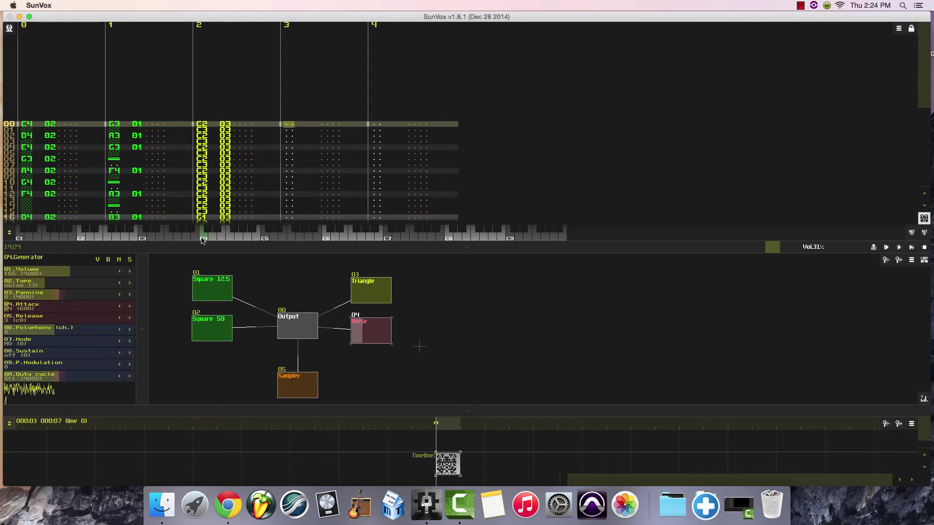
left_click(266, 238)
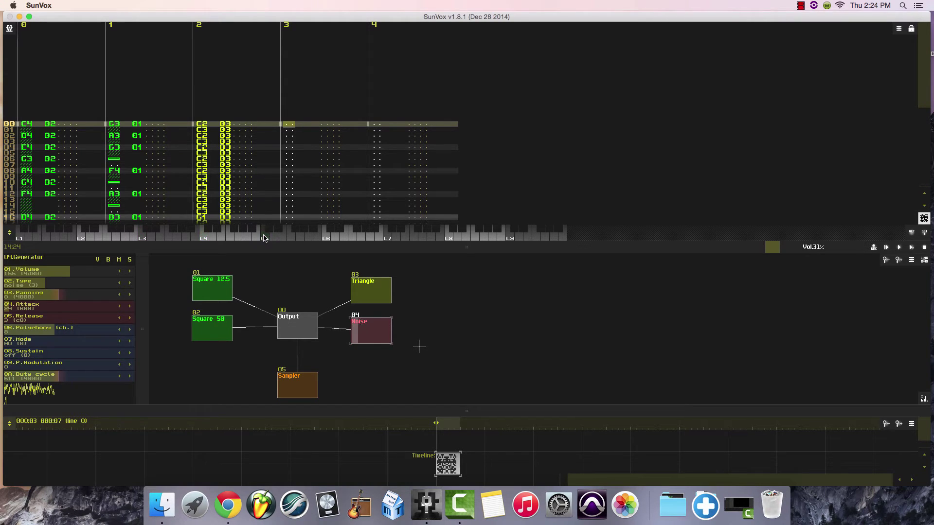
left_click(319, 238)
left_click(143, 238)
left_click(130, 355)
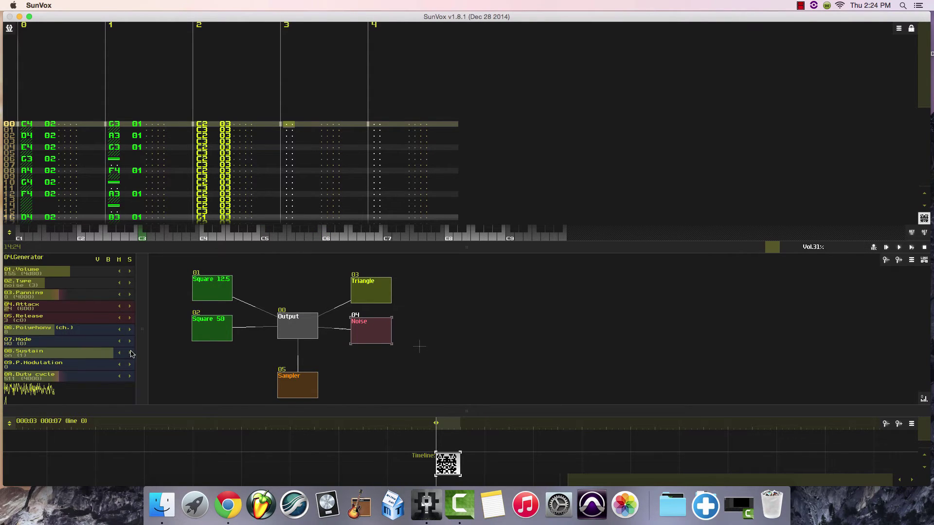
Set the Noise generator's release and attack to 0, auditioning notes from the low octaves up to C6.
left_click(201, 238)
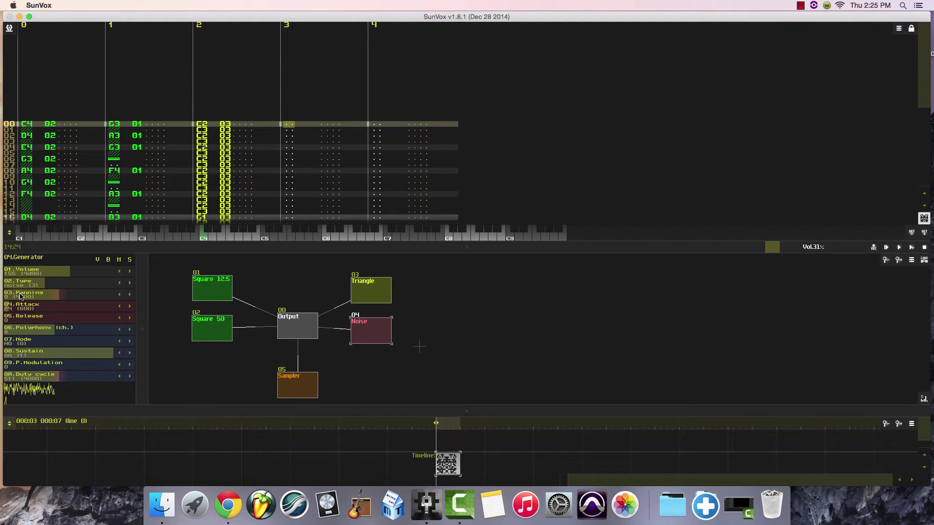
left_click(6, 306)
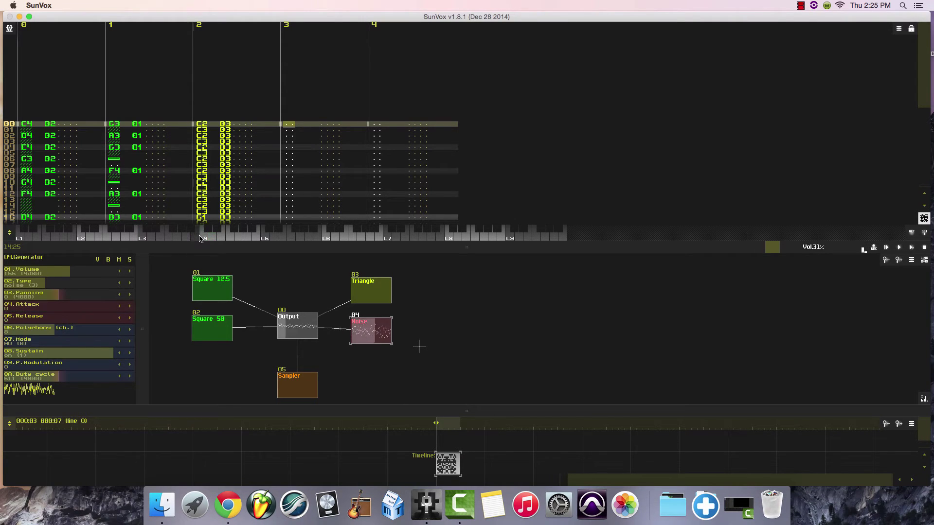
left_click(89, 239)
left_click_drag(89, 238, 195, 239)
left_click(325, 238)
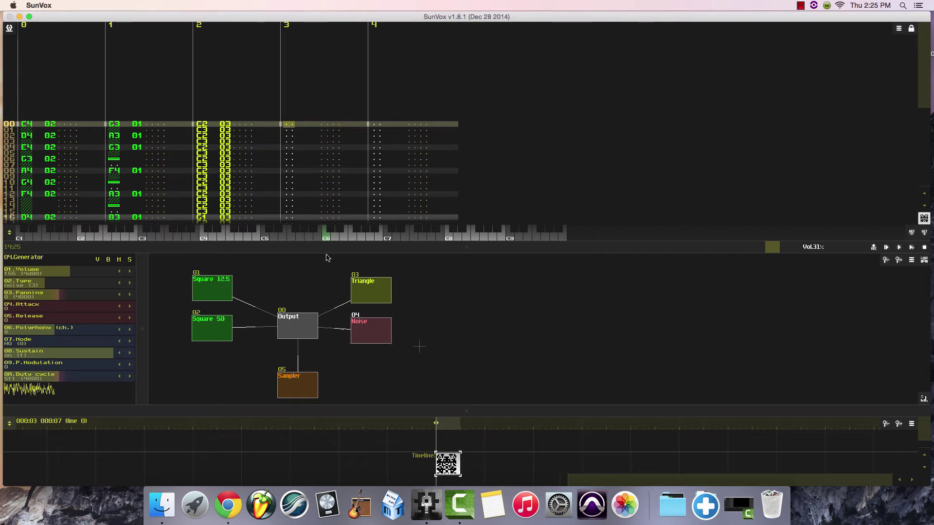
Enter C6 Noise notes on lines 04, 12, 20 and 28 of track 3 and play the pattern back.
key("Down")
key("Down")
key("Down")
key("Down")
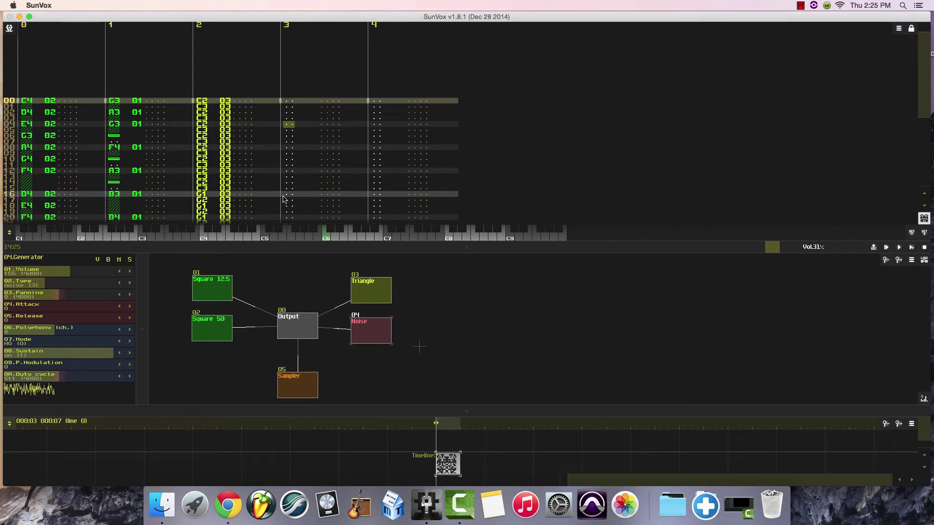
scroll(291, 143, "down", 10)
scroll(292, 144, "up", 10)
left_click(911, 31)
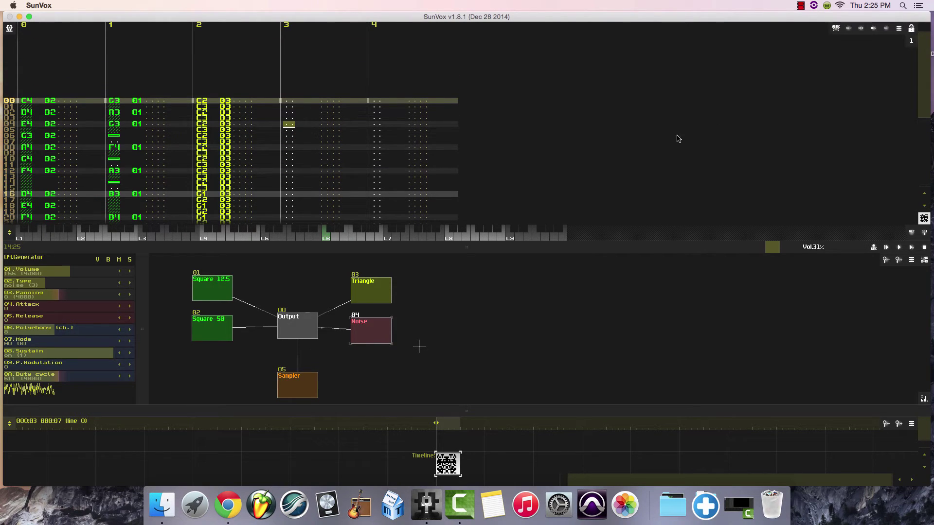
left_click(329, 238)
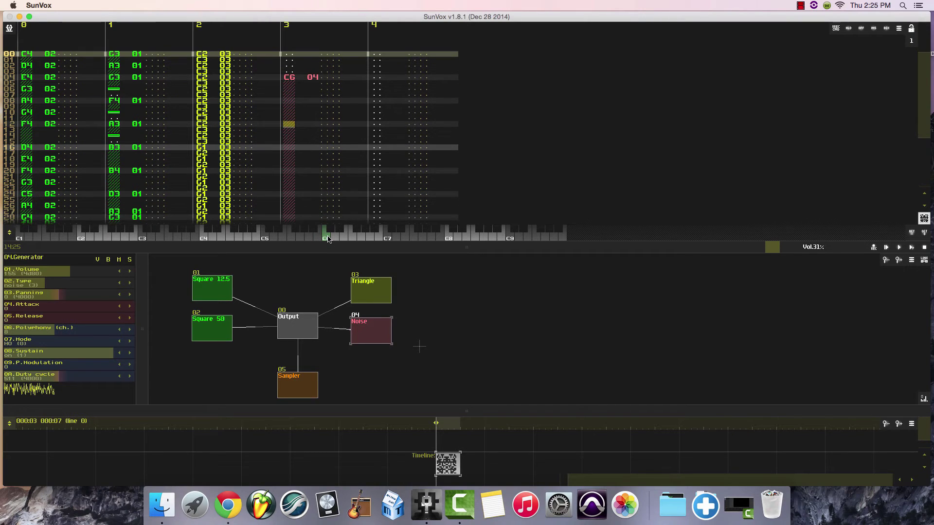
left_click(329, 238)
left_click(329, 239)
left_click(327, 239)
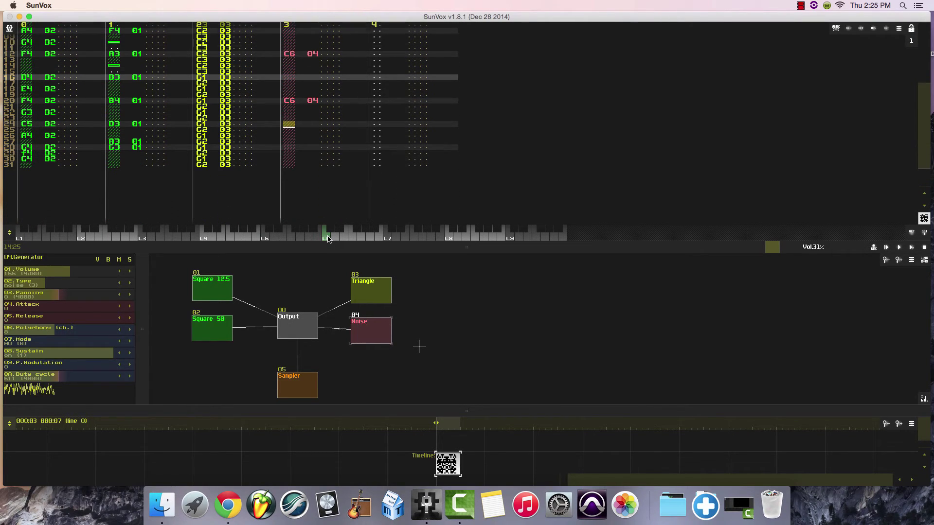
left_click(900, 248)
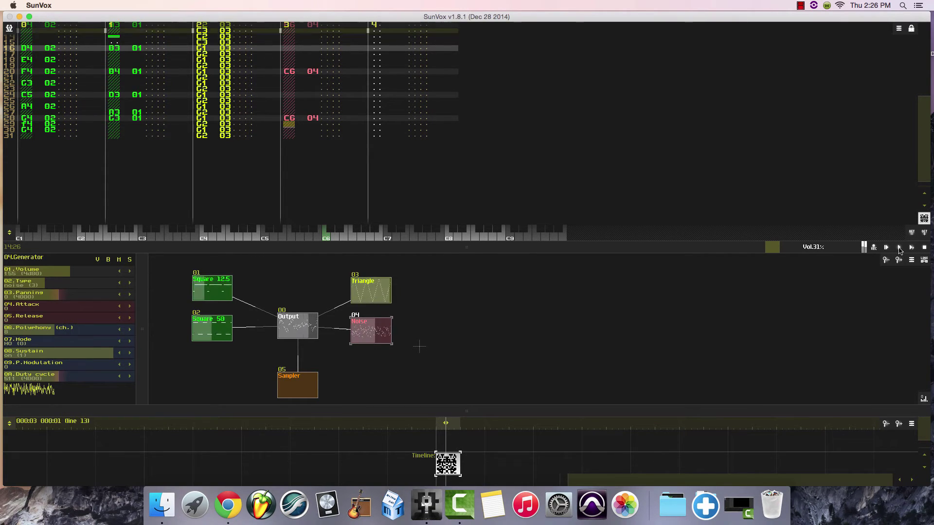
left_click(925, 249)
Insert note-off commands on lines 05, 13, 21 and 29 of track 3 and play the song to check them.
scroll(369, 116, "up", 5)
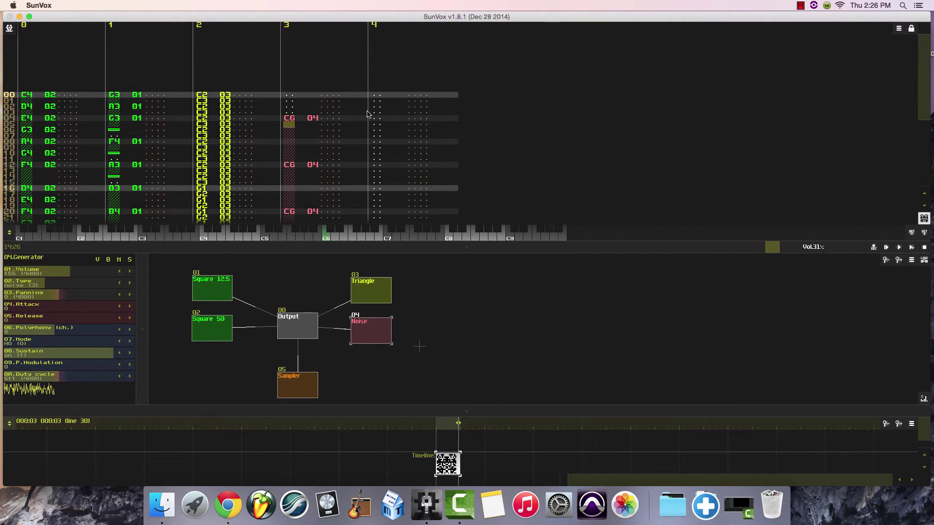
left_click(912, 29)
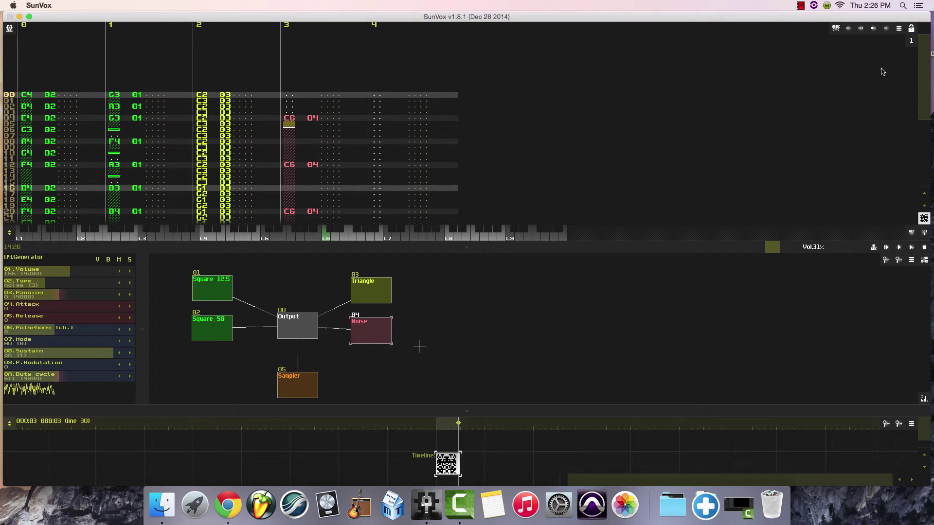
left_click(862, 29)
left_click(287, 166)
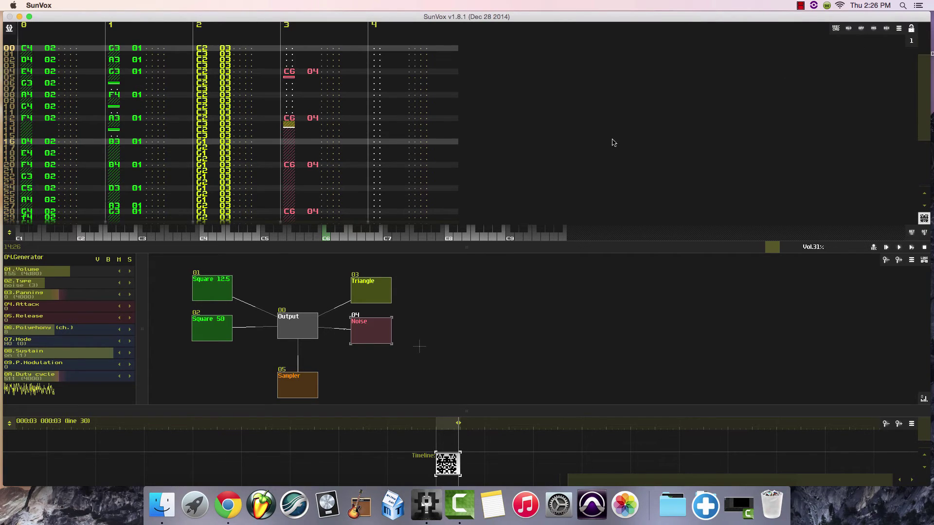
left_click(862, 29)
left_click(286, 166)
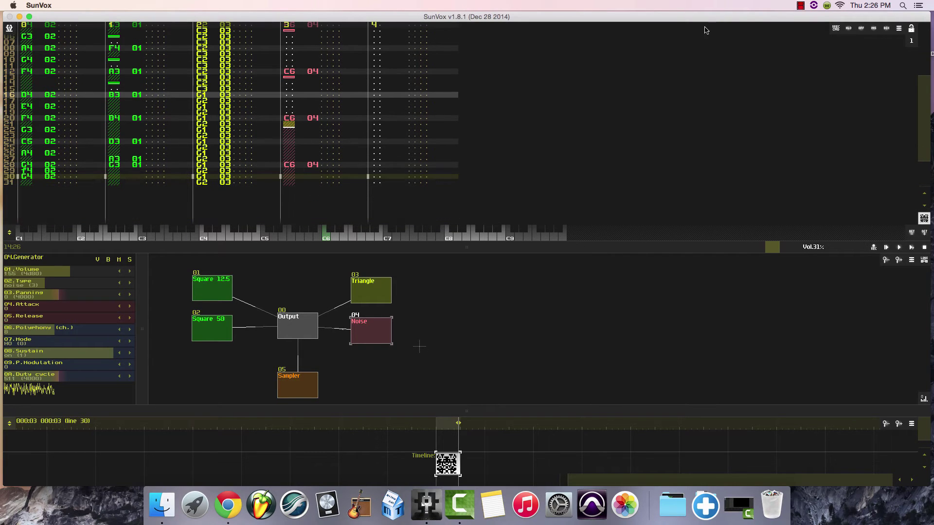
left_click(862, 29)
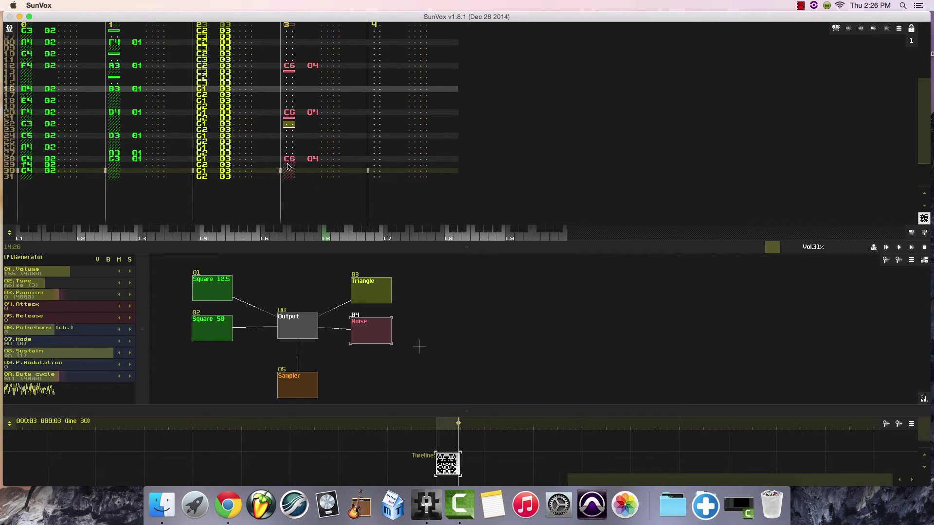
left_click(287, 165)
left_click(861, 29)
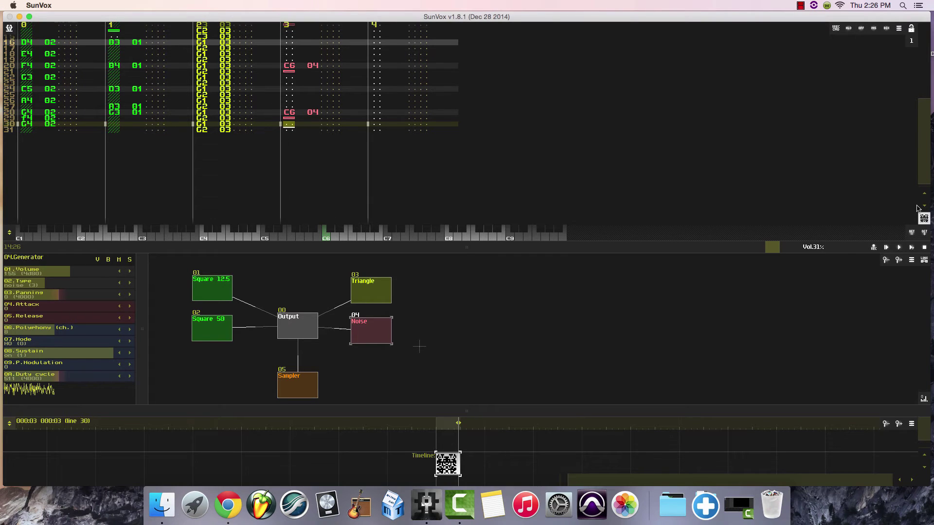
left_click(900, 249)
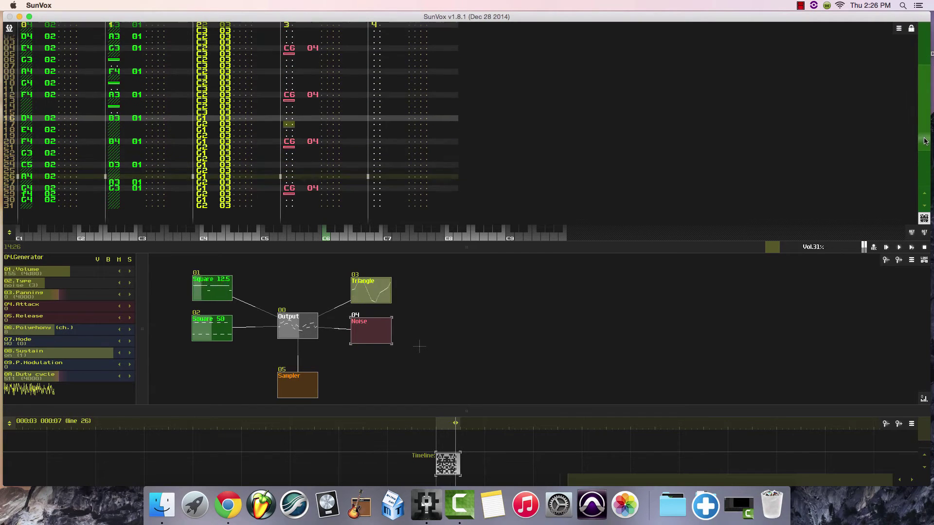
left_click(926, 247)
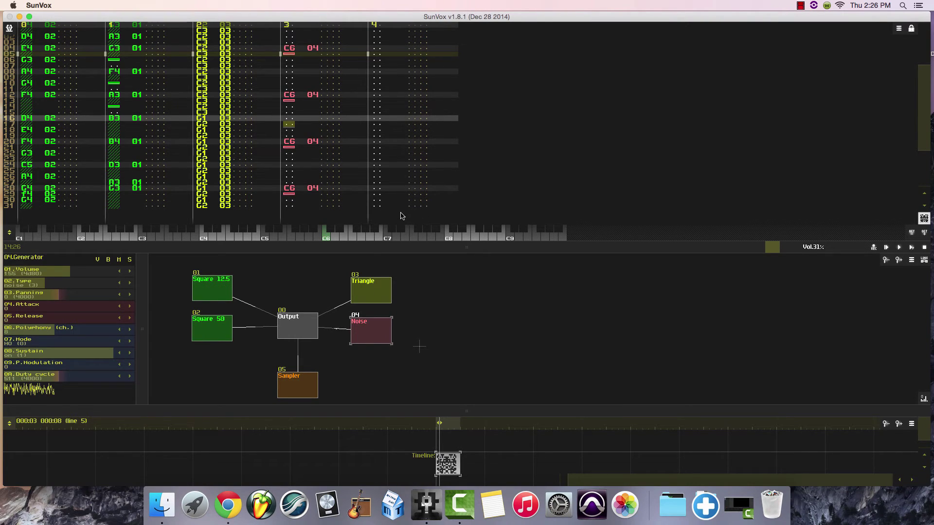
Adjust the Noise module's position and add a new Generator module below it.
left_click_drag(366, 326, 380, 324)
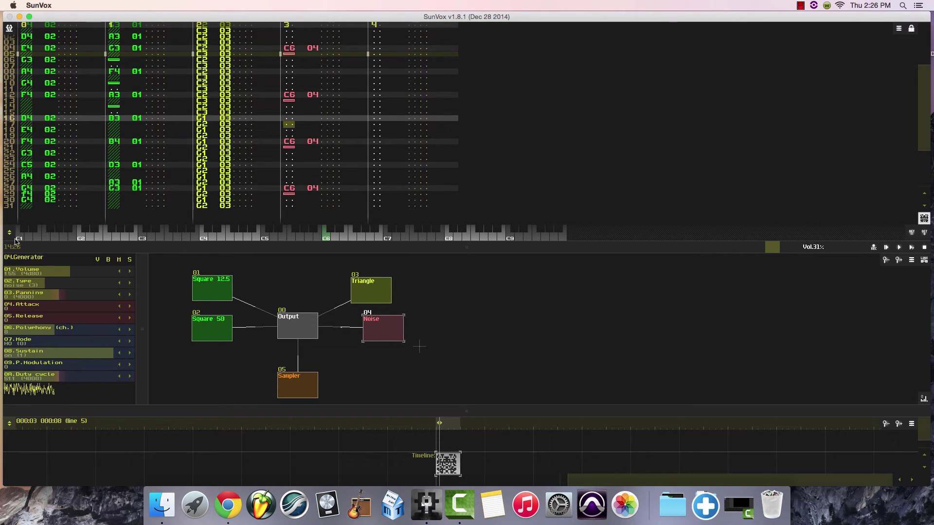
key("ctrl+z")
double_click(361, 373)
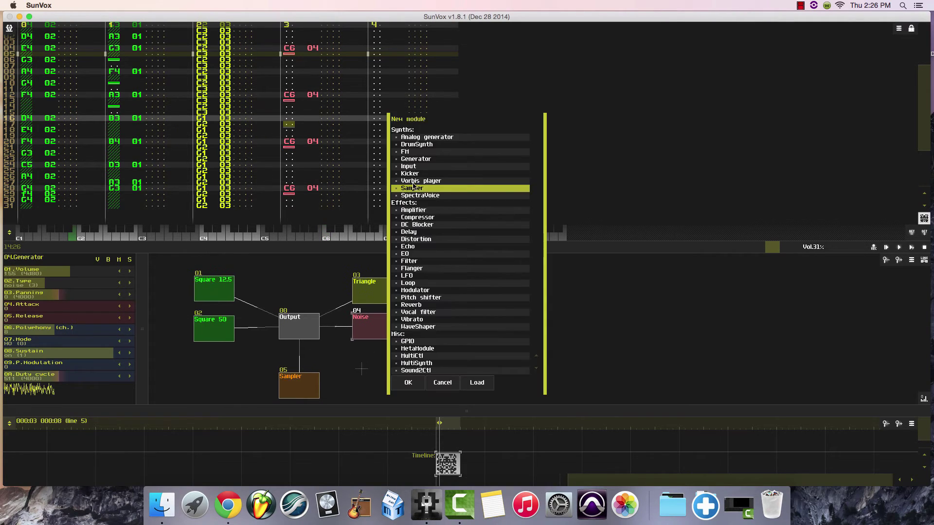
left_click(416, 159)
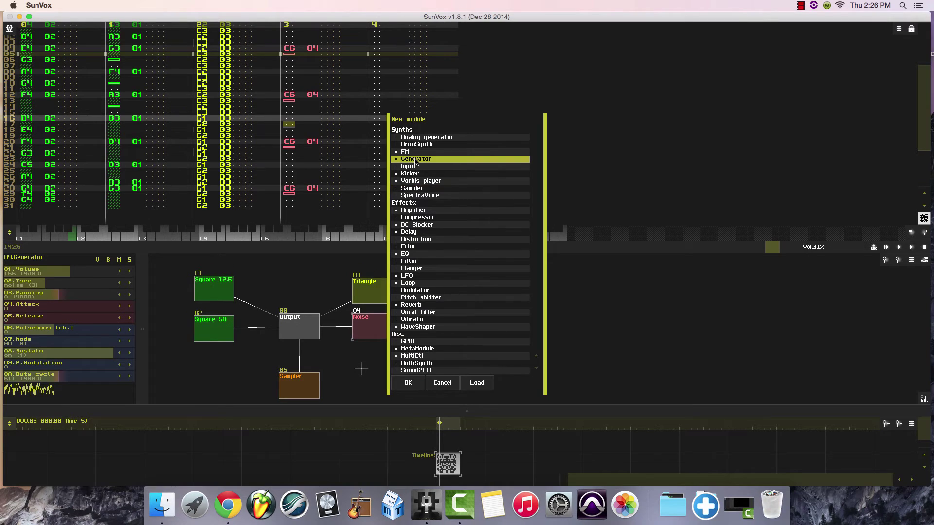
left_click(408, 382)
Recolour the new Generator module red to match Noise and rename it Noise 2.
left_click(372, 371)
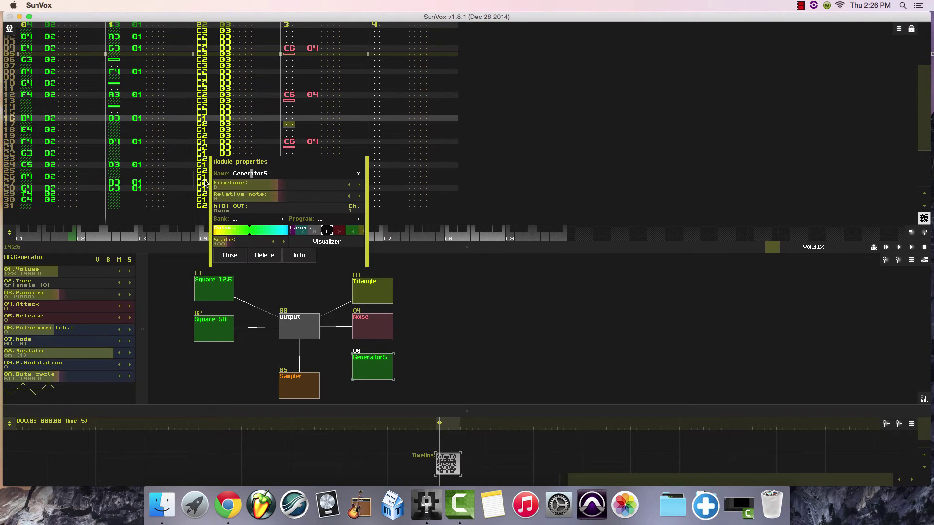
left_click_drag(250, 230, 126, 237)
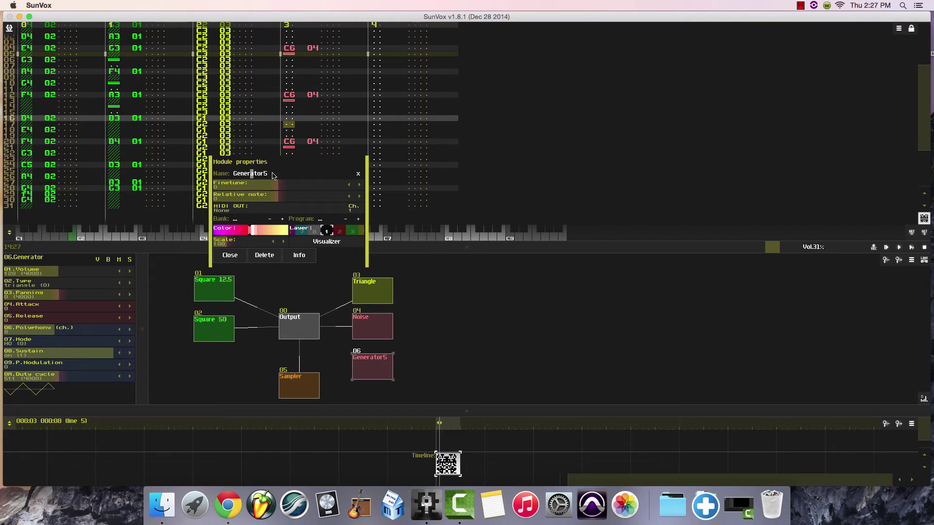
key("BackSpace")
key("BackSpace")
key("BackSpace")
key("BackSpace")
key("BackSpace")
key("BackSpace")
key("BackSpace")
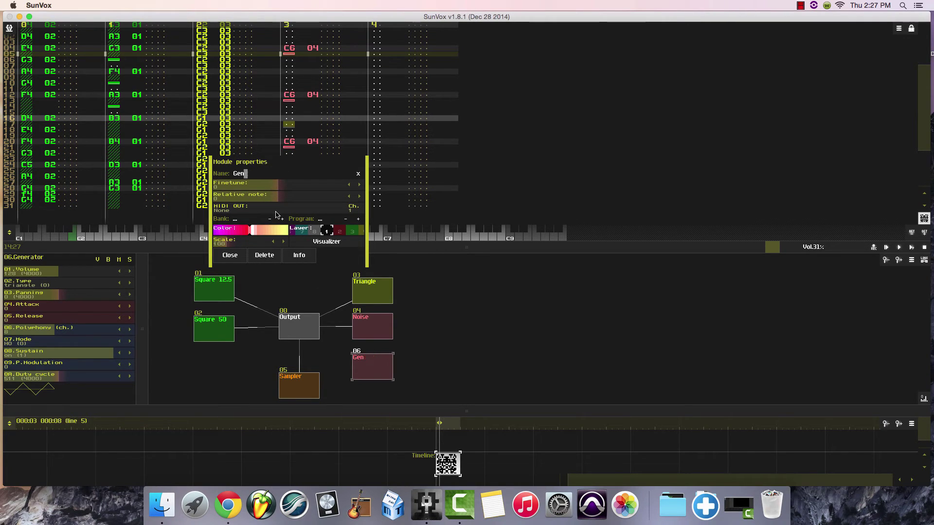
key("BackSpace")
key("BackSpace")
key("BackSpace")
type("Noise 2")
left_click(231, 256)
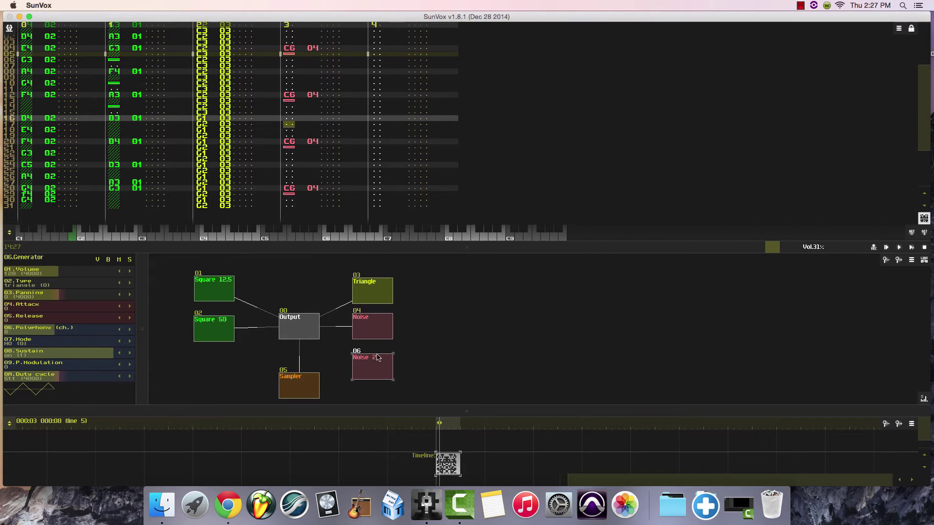
Connect the Noise 2 module to Output and audition a note through it.
left_click(921, 261)
left_click(308, 325)
mouse_move(379, 372)
left_mouse_down()
mouse_move(367, 371)
mouse_move(379, 370)
left_mouse_up()
left_click(256, 237)
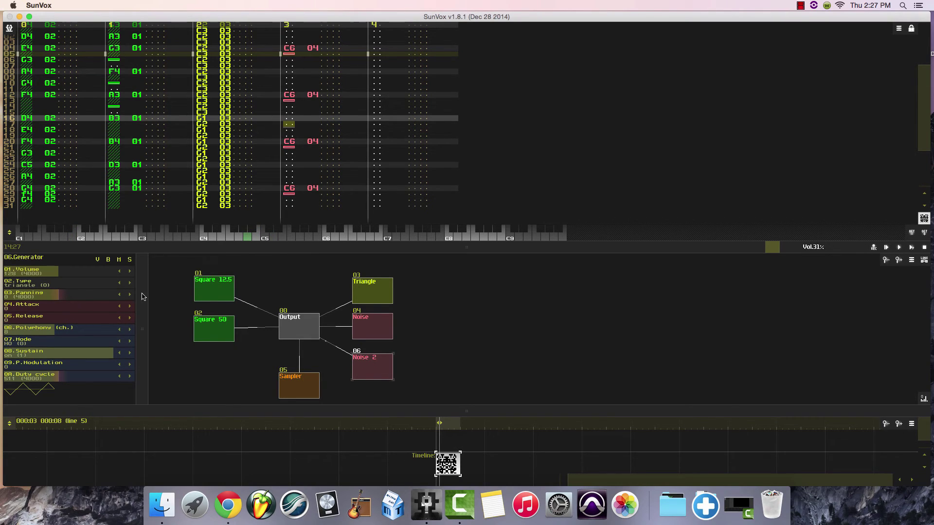
Set Noise 2's waveform type to noise and its sustain to off, auditioning notes across several octaves.
left_click(129, 283)
left_click(130, 283)
left_click(130, 283)
left_click(129, 283)
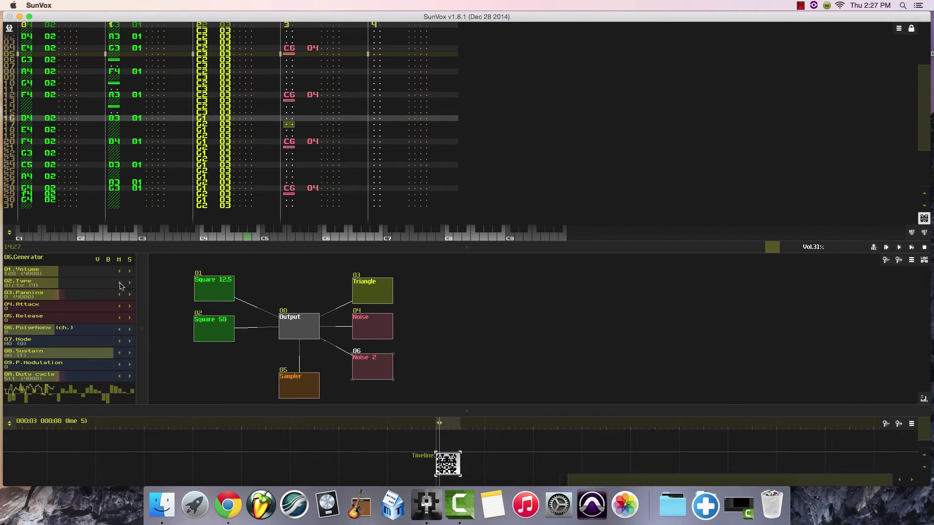
left_click(120, 284)
left_click(168, 238)
left_click(120, 356)
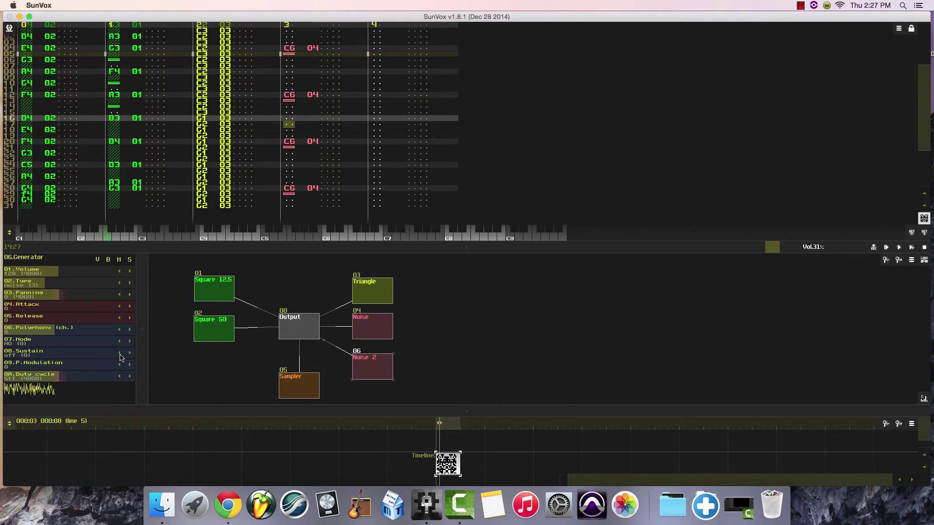
left_click(161, 236)
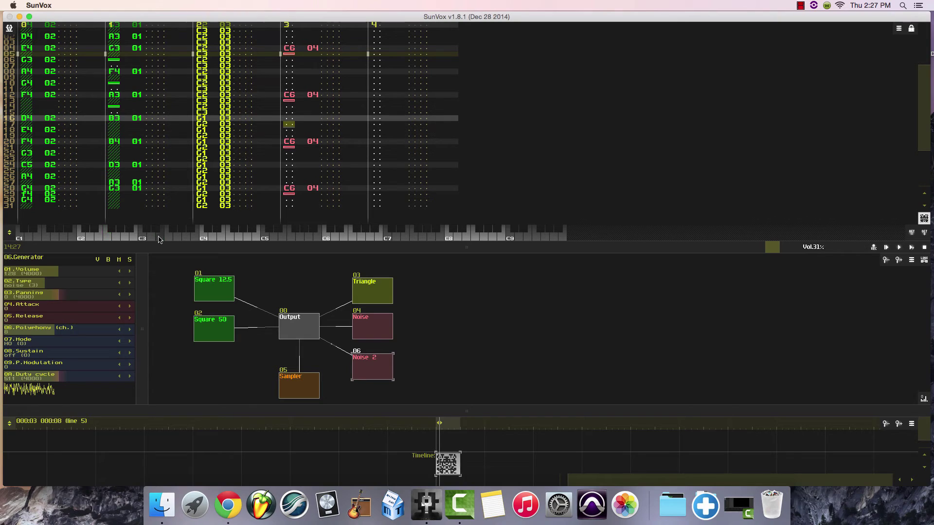
left_click(205, 239)
left_click(291, 238)
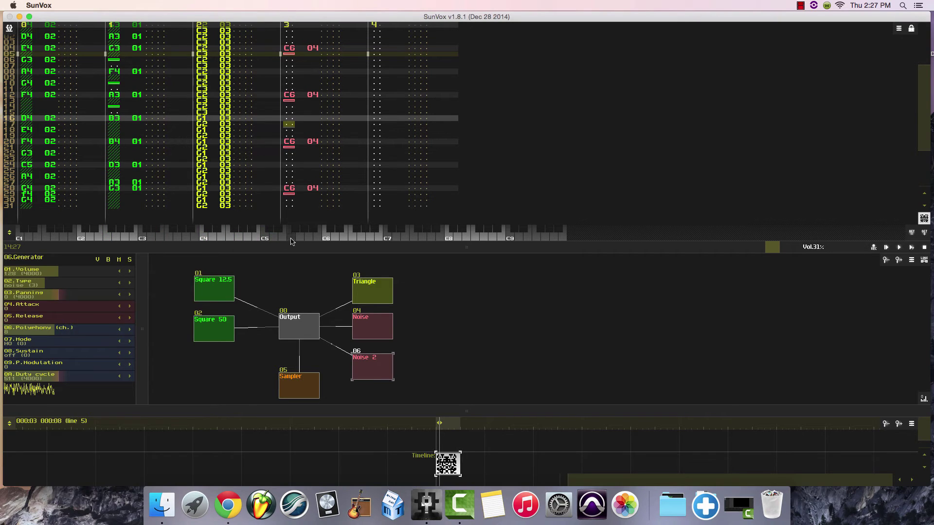
Raise Noise 2's release in small increments while auditioning notes around the fourth octave.
left_click(130, 318)
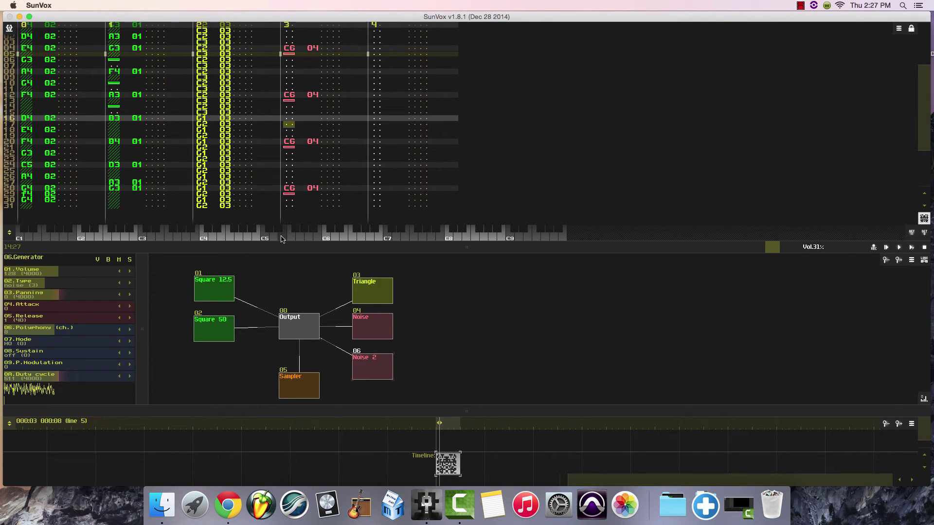
left_click(265, 238)
left_click(130, 319)
left_click(130, 319)
left_click(131, 318)
left_click(130, 318)
left_click(130, 318)
left_click(248, 237)
left_click(239, 237)
left_click(222, 237)
left_click(130, 318)
left_click(129, 318)
left_click(129, 318)
left_click(130, 318)
left_click(221, 241)
left_click(248, 238)
left_click(256, 237)
Set Noise 2's release to 15 and audition F6 repeatedly.
left_click_drag(282, 235, 352, 238)
left_click(130, 317)
left_click(131, 318)
left_click(132, 318)
left_click(131, 318)
left_click(353, 238)
mouse_move(351, 235)
left_mouse_down()
mouse_move(337, 237)
mouse_move(357, 240)
left_mouse_up()
left_click(352, 237)
left_click(352, 237)
left_click(354, 238)
left_click(353, 239)
left_click(354, 239)
left_click(354, 238)
Enter F6 Noise 2 notes on lines 00, 02, 03, 06, 07, 08, 10 and 11 of track 3.
scroll(239, 46, "up", 2)
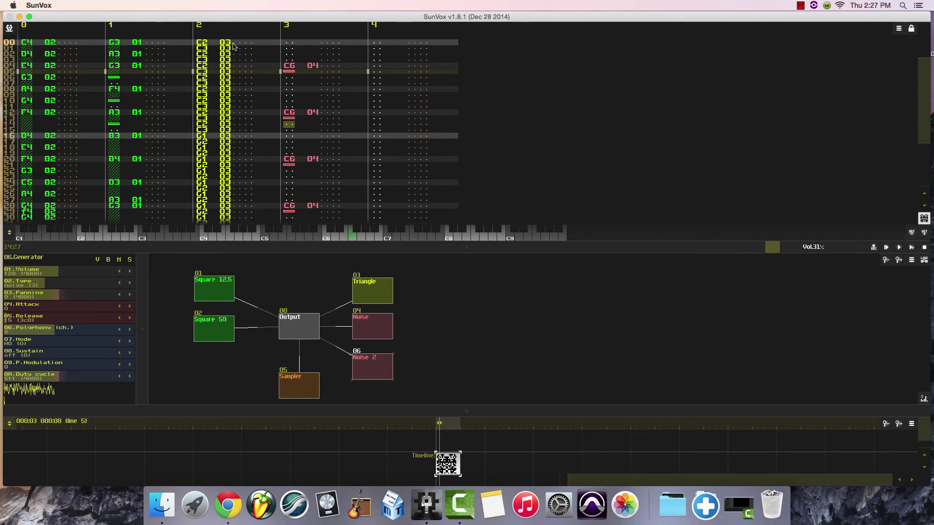
left_click(289, 43)
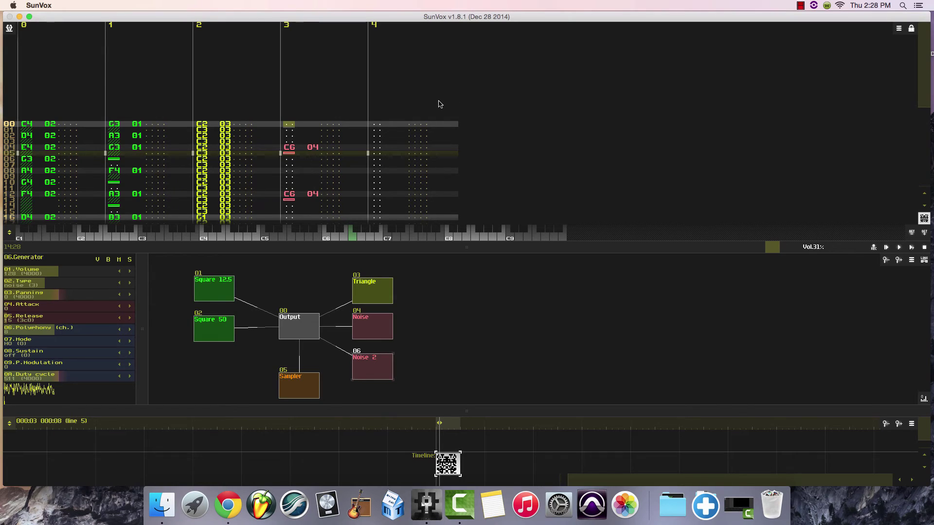
key("space")
left_click(354, 238)
key("Down")
left_click(354, 239)
left_click(354, 239)
key("Down")
key("Down")
left_click(354, 236)
left_click(354, 236)
left_click(353, 236)
key("Down")
left_click(354, 237)
left_click(354, 236)
Enter F6 Noise 2 notes on lines 14, 15, 16, 18, 19, 22, 23, 24, 26, 27, 30 and 31 of track 3.
key("Down")
key("Down")
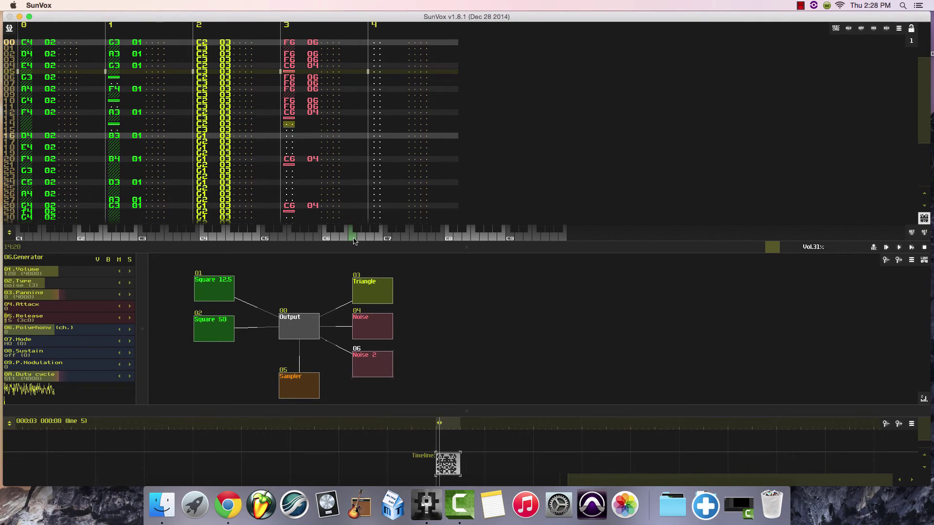
left_click(354, 237)
left_click(354, 236)
left_click(354, 237)
key("Down")
left_click(354, 236)
left_click(354, 236)
key("Down")
key("Down")
left_click(354, 236)
left_click(354, 236)
left_click(353, 237)
key("Down")
left_click(353, 239)
left_click(354, 238)
key("Down")
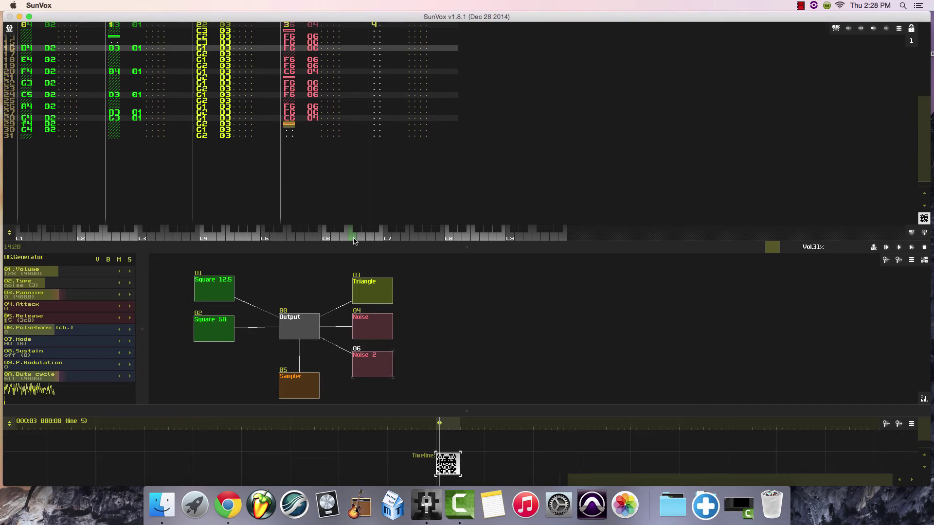
key("Down")
left_click(354, 238)
left_click(354, 239)
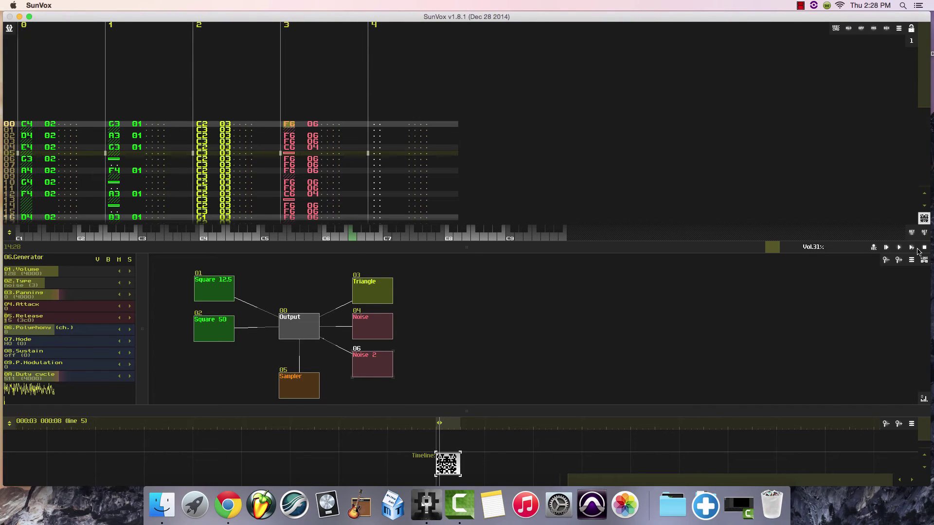
Play the pattern back to check the full percussion part and stop playback.
left_click(899, 248)
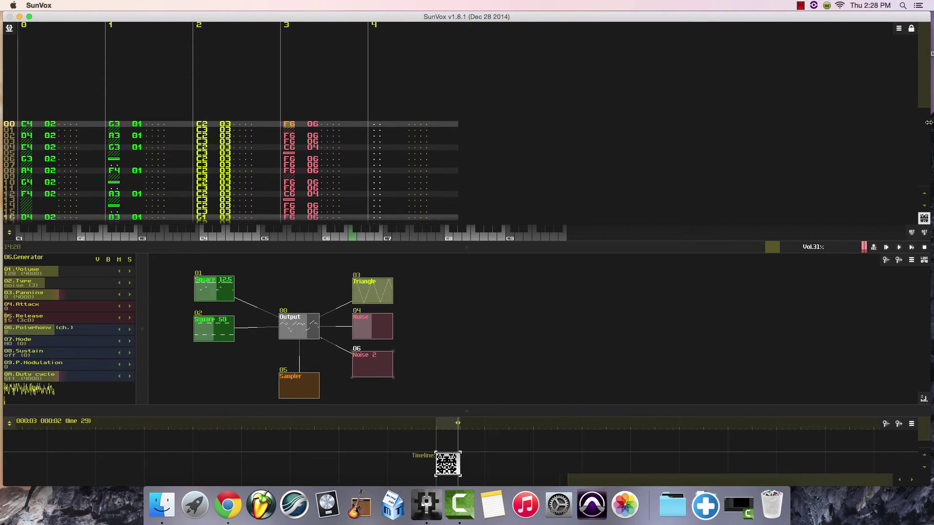
left_click_drag(923, 106, 930, 140)
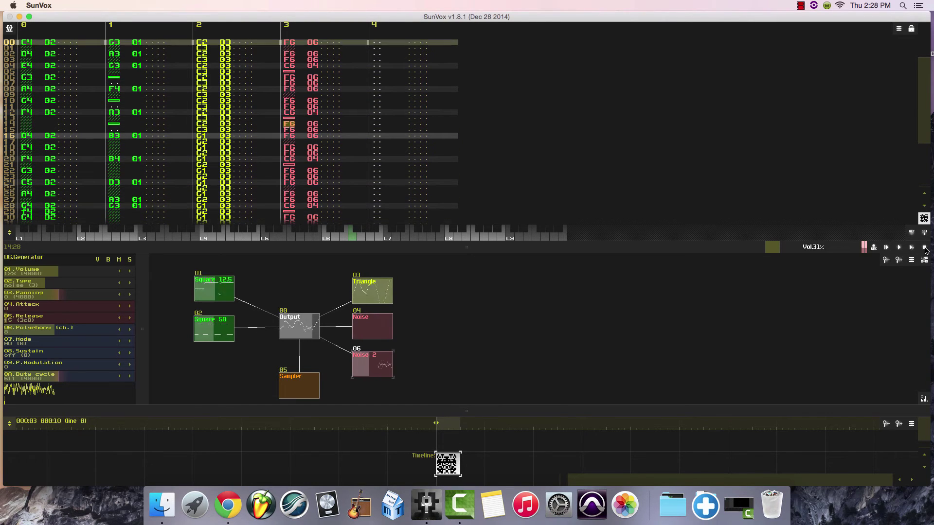
key("space")
Copy the pattern on the timeline and paste the duplicate directly after the original.
left_click(453, 467)
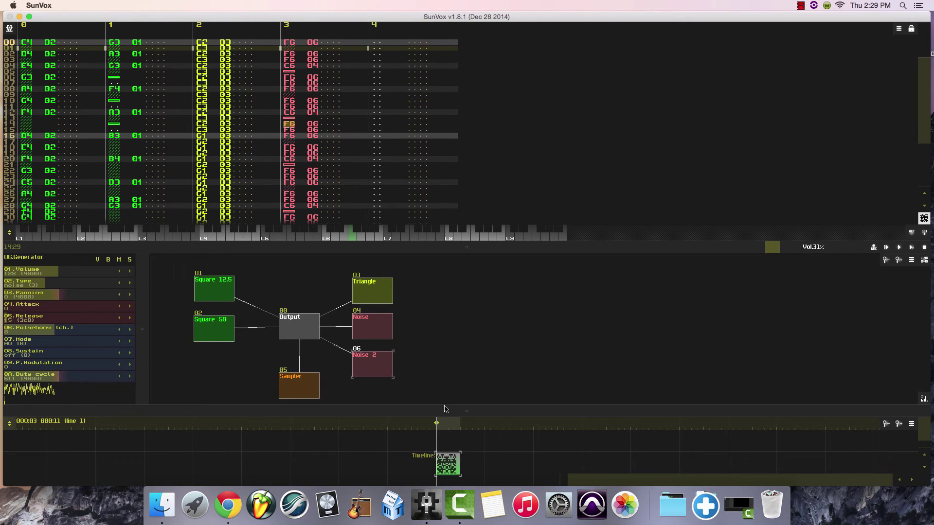
left_click(448, 469)
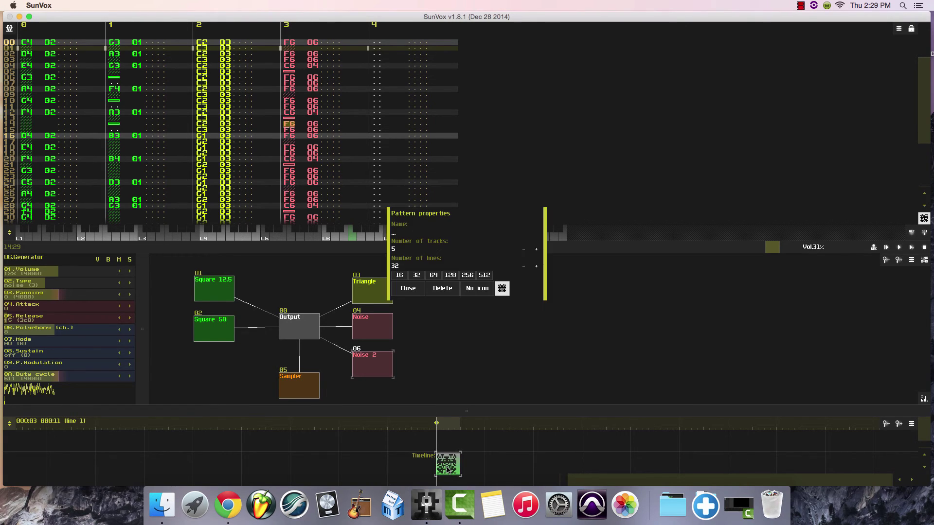
left_click(408, 289)
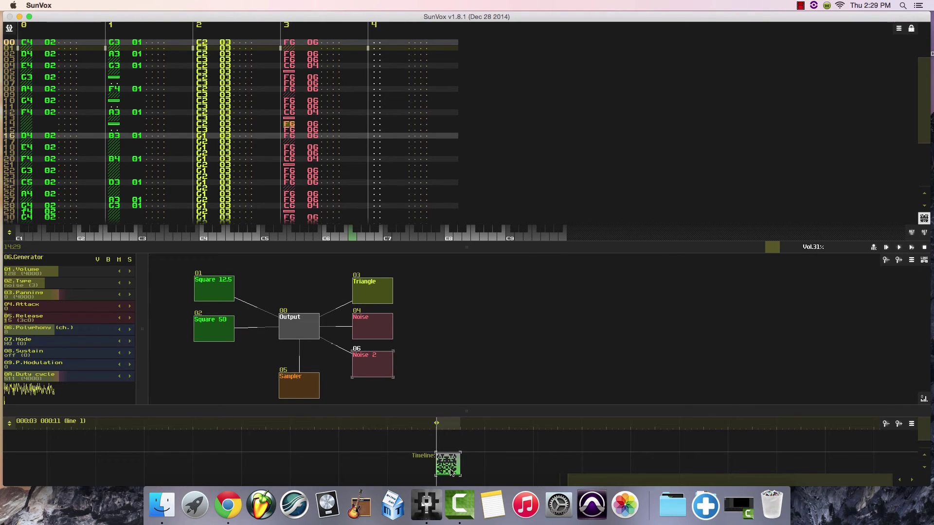
right_click(476, 468)
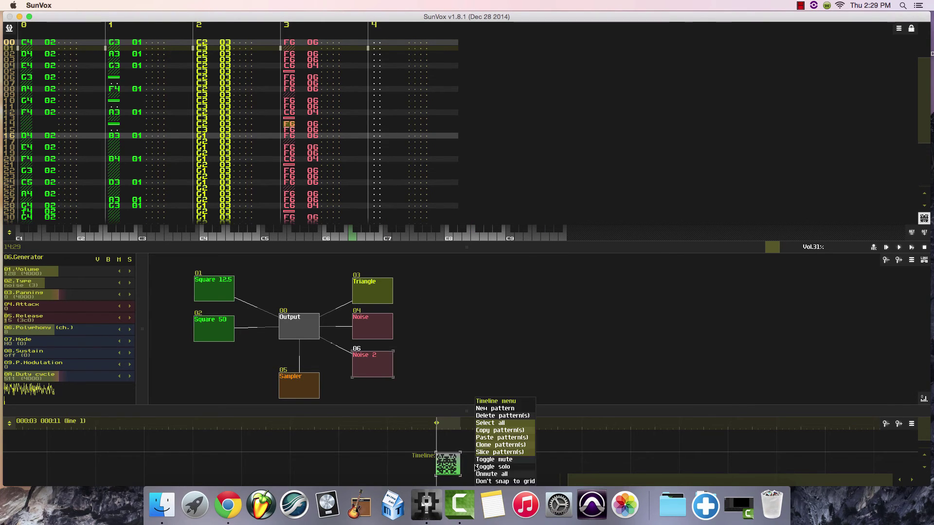
left_click(484, 432)
right_click(474, 465)
left_click(487, 437)
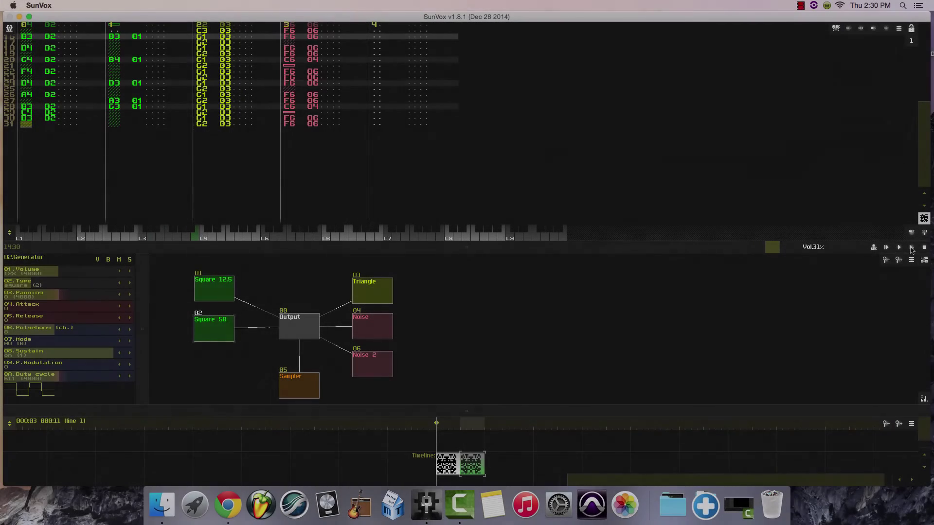
Play the song from the start of the first pattern through the second pattern and stop it.
left_click(911, 249)
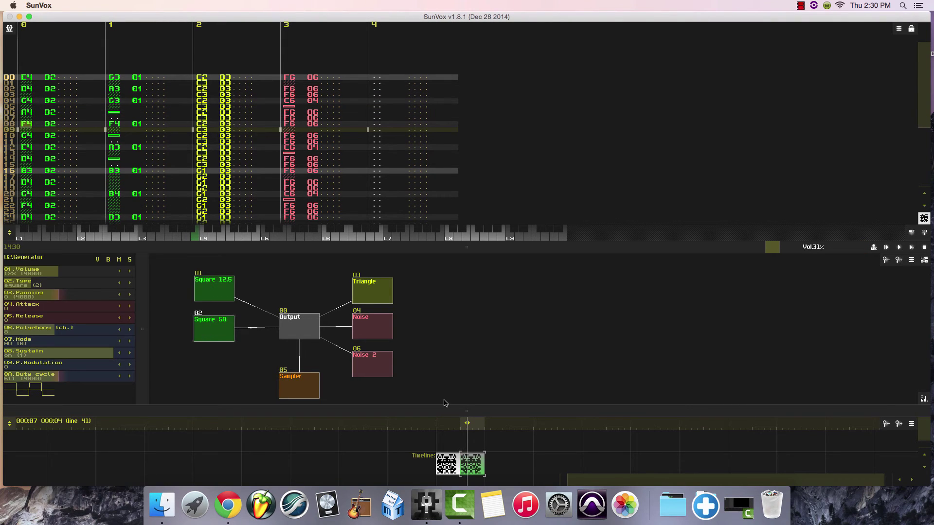
left_click(446, 471)
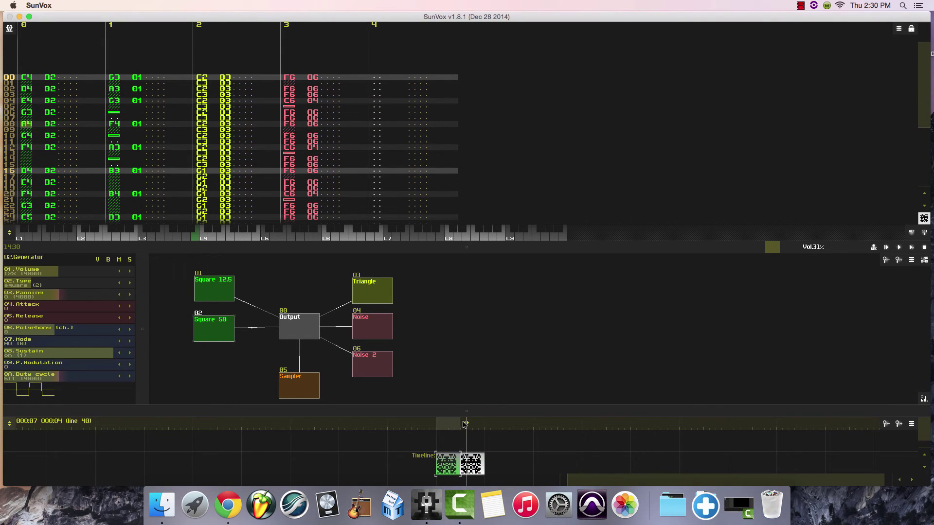
left_click(434, 423)
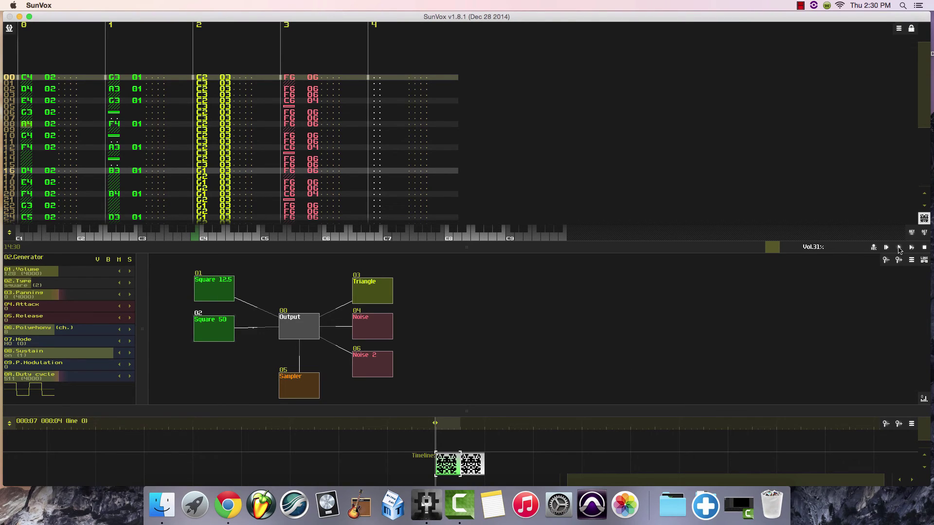
left_click(899, 248)
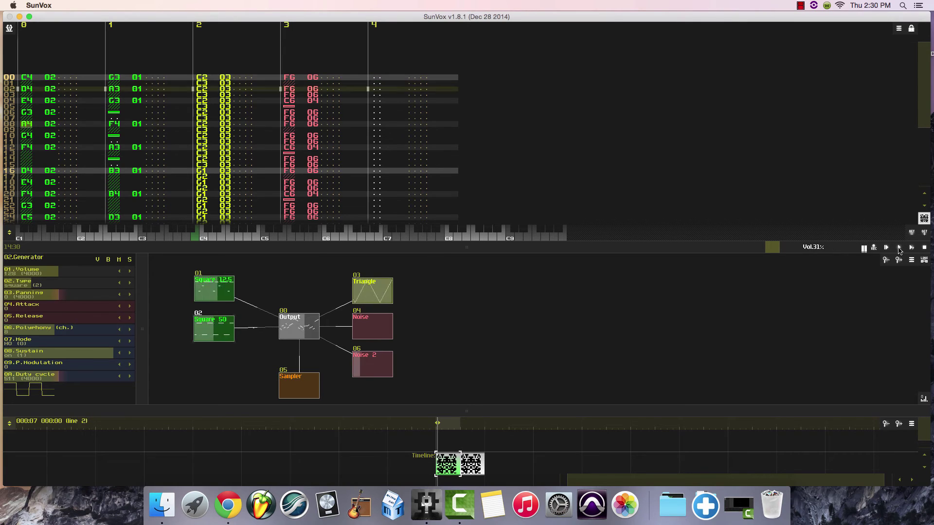
left_click(925, 248)
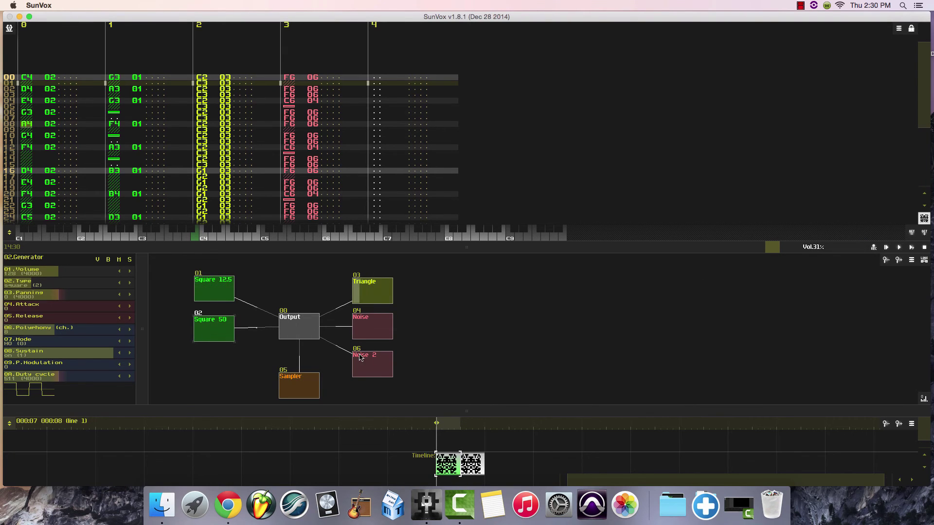
Compare the notes of the two timeline patterns by alternately selecting them.
left_click(473, 466)
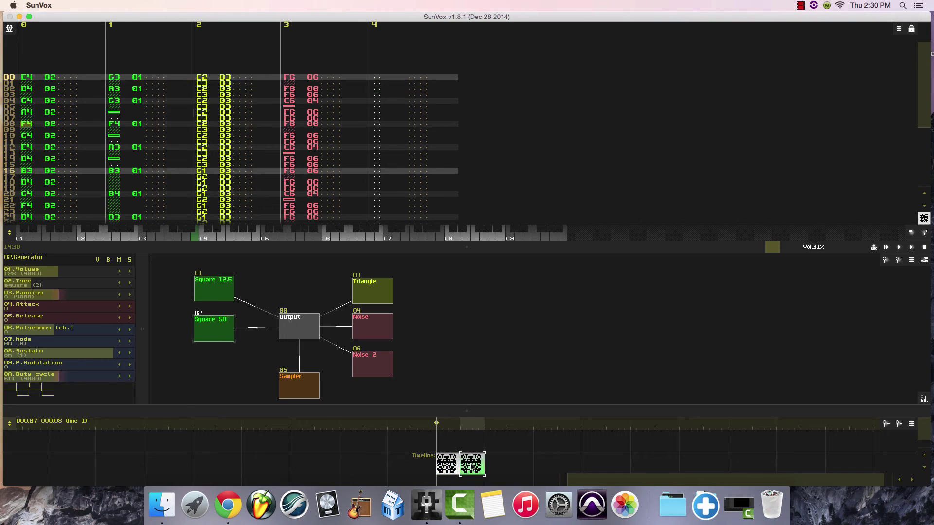
left_click(444, 465)
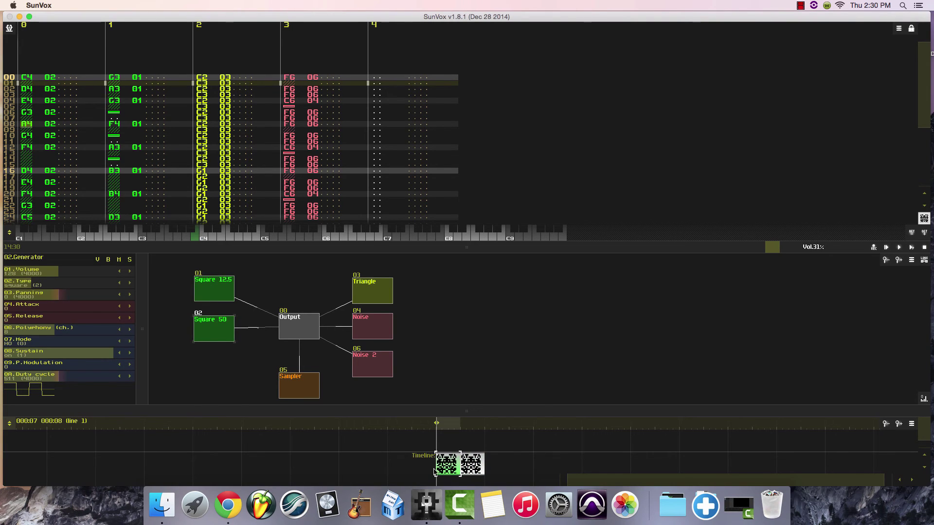
left_click(473, 466)
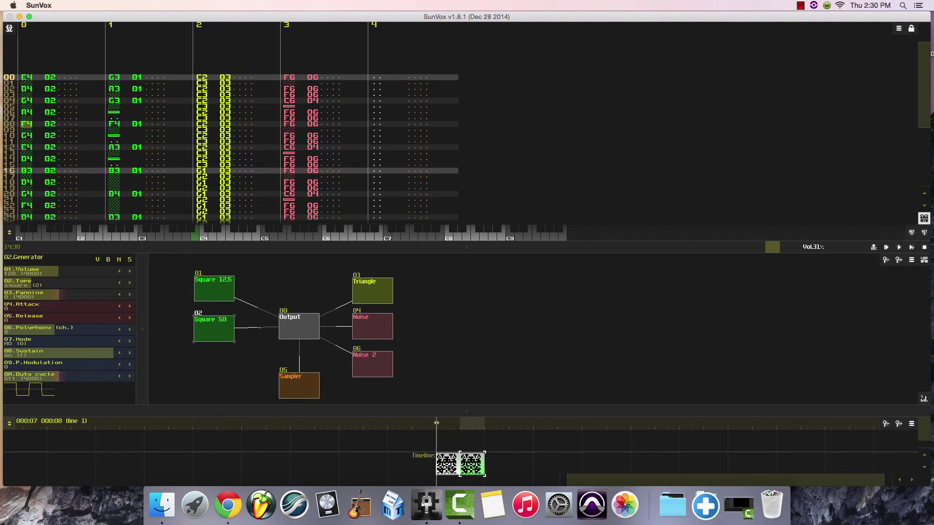
left_click(444, 466)
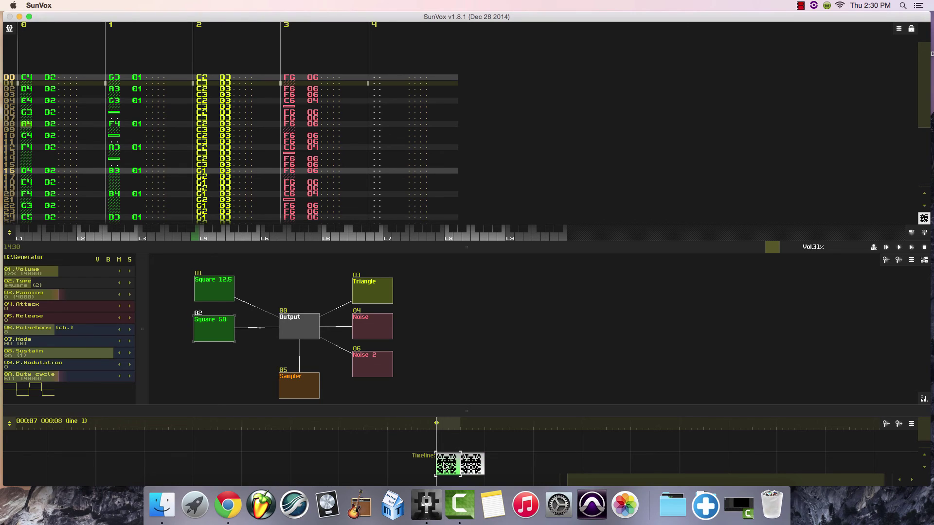
left_click(476, 466)
left_click(440, 466)
left_click(479, 468)
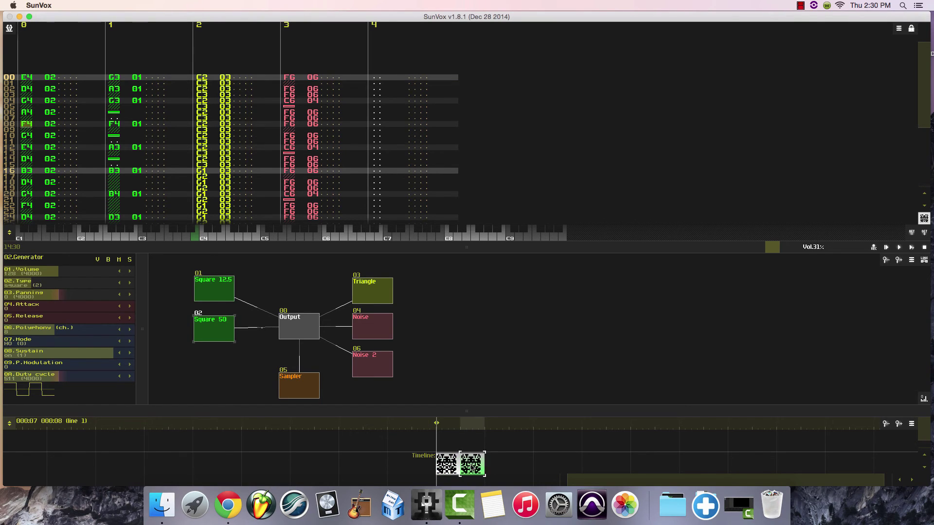
Redraw parts of the second pattern's icon freehand so it differs from the first pattern's icon.
left_click(472, 466)
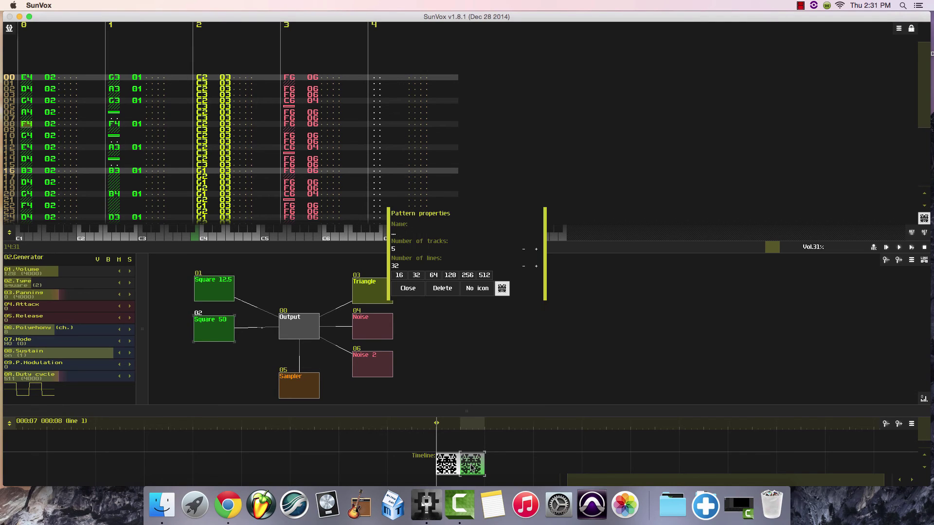
left_click(417, 291)
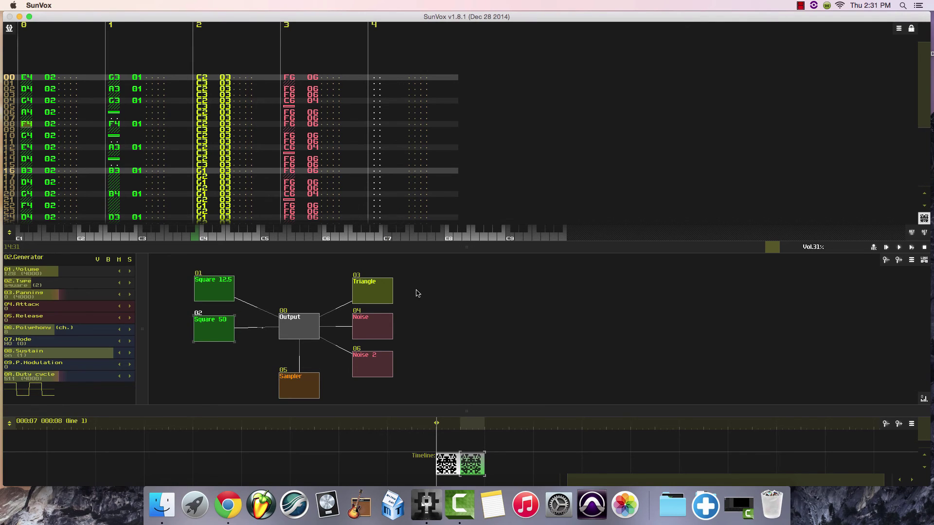
left_click(466, 461)
left_click(502, 289)
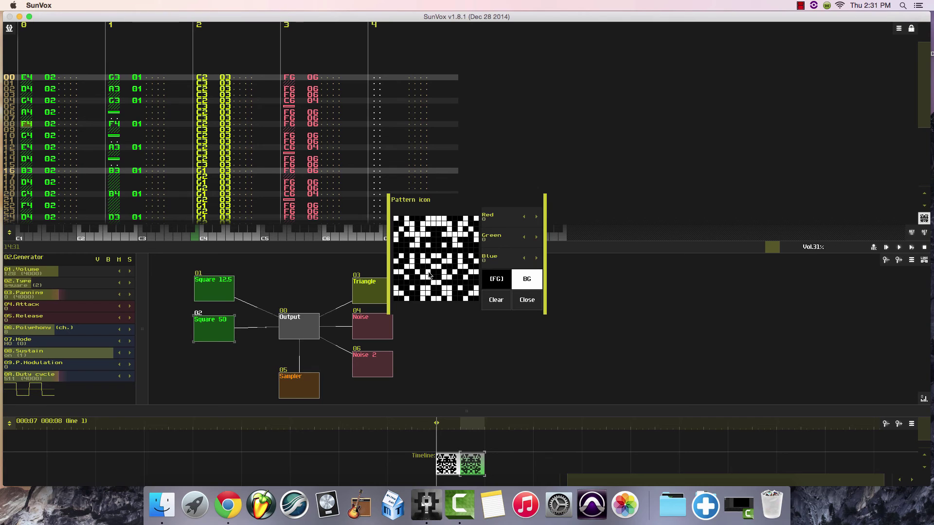
mouse_move(432, 240)
left_mouse_down()
mouse_move(443, 268)
mouse_move(434, 251)
mouse_move(445, 253)
mouse_move(434, 250)
mouse_move(455, 240)
mouse_move(448, 263)
mouse_move(443, 230)
mouse_move(428, 262)
mouse_move(410, 252)
mouse_move(401, 286)
mouse_move(464, 276)
left_mouse_up()
mouse_move(436, 223)
left_mouse_down()
mouse_move(409, 234)
mouse_move(417, 233)
left_mouse_up()
left_click(527, 300)
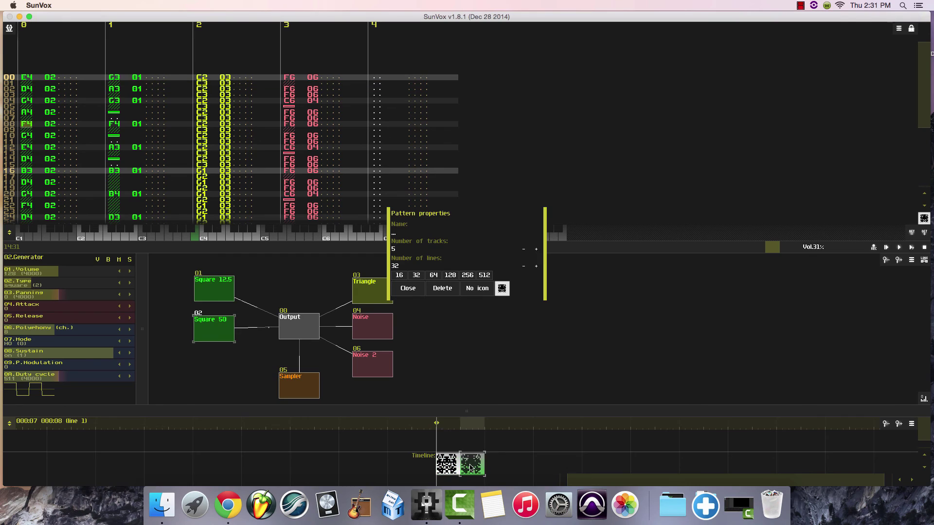
left_click(411, 289)
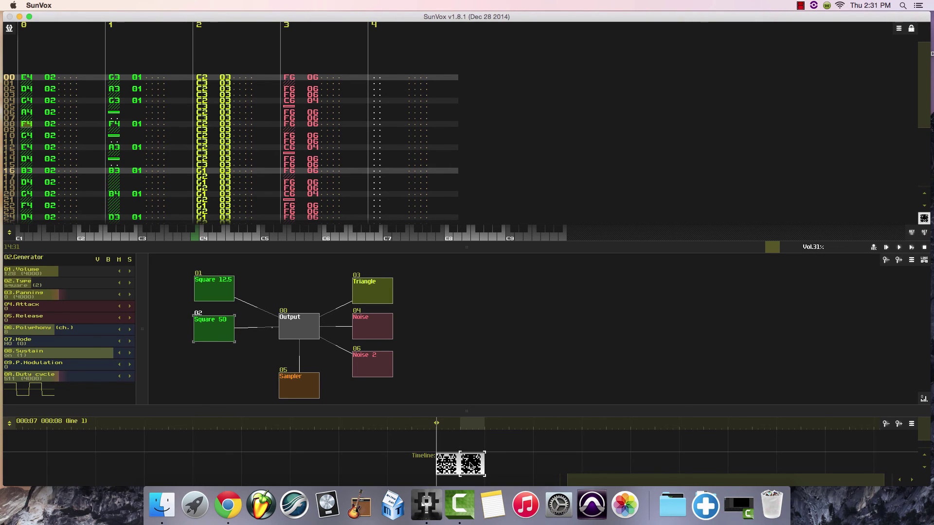
Clone both timeline patterns together and move the clones further along the timeline, leaving a gap after the originals.
left_click_drag(435, 443, 496, 485)
right_click(449, 470)
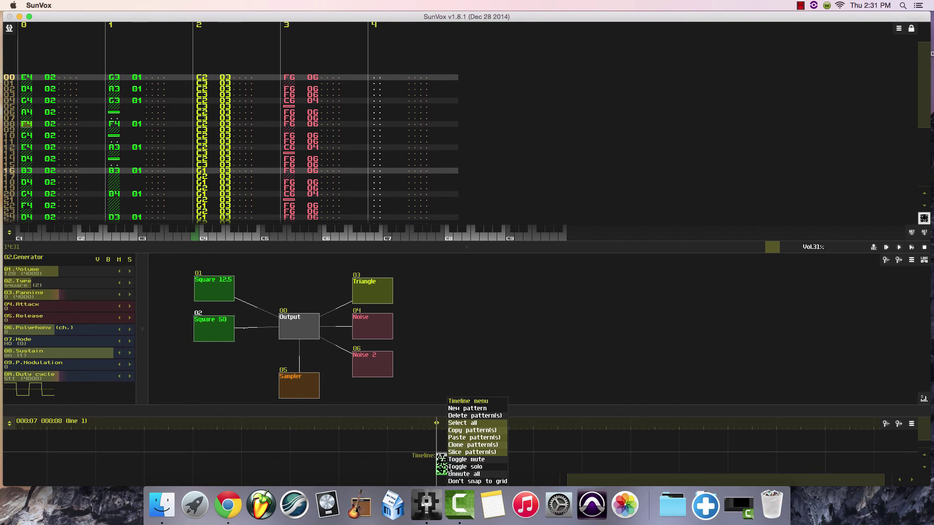
left_click(464, 445)
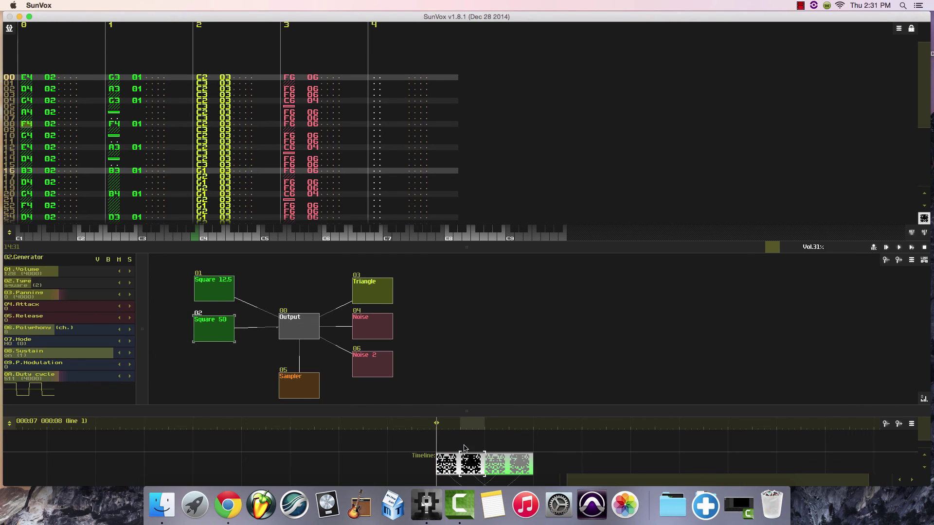
left_click_drag(496, 468, 597, 469)
Select the first pattern on the timeline and show its notes from line 00.
left_click(449, 465)
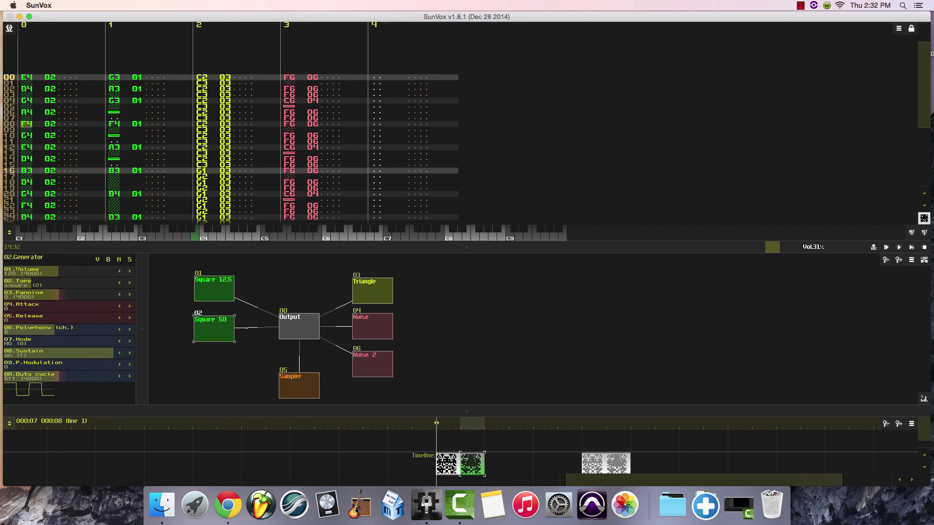
left_click(451, 470)
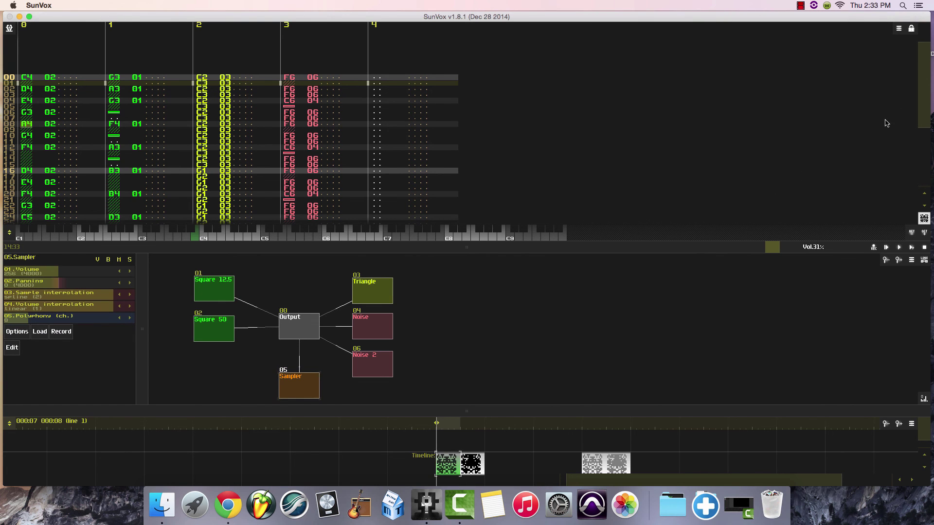
left_click_drag(927, 103, 923, 120)
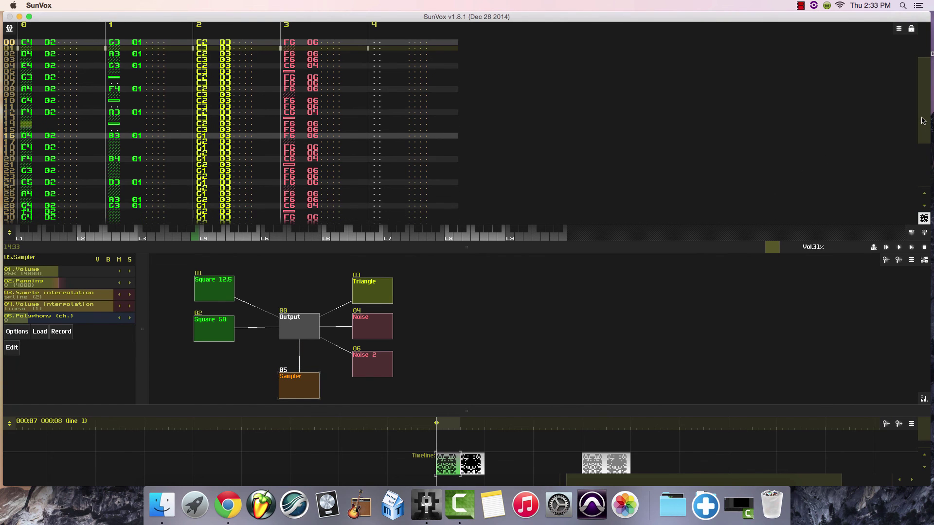